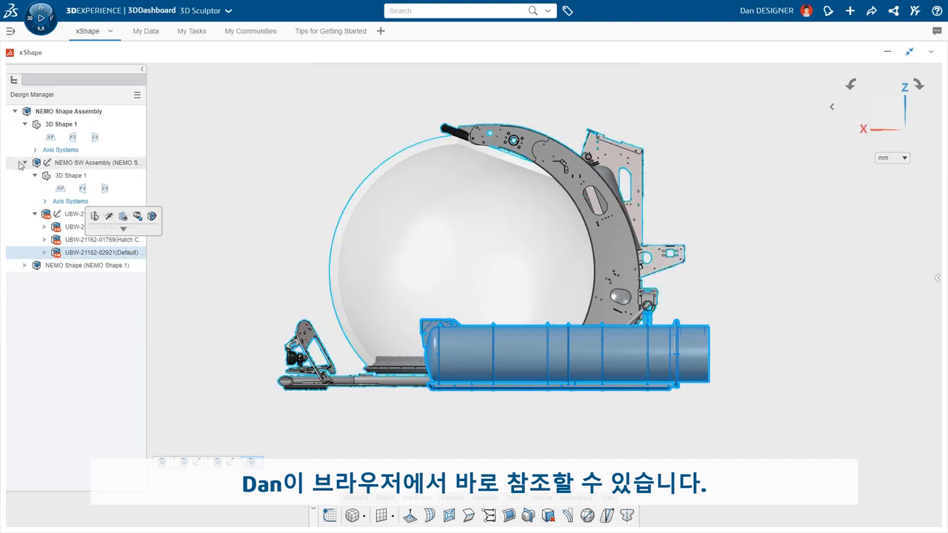
Collapse the NEMO SW Assembly node, activate NEMO Shape for editing and show the Side Hand Sketch.
click(25, 162)
double_click(66, 177)
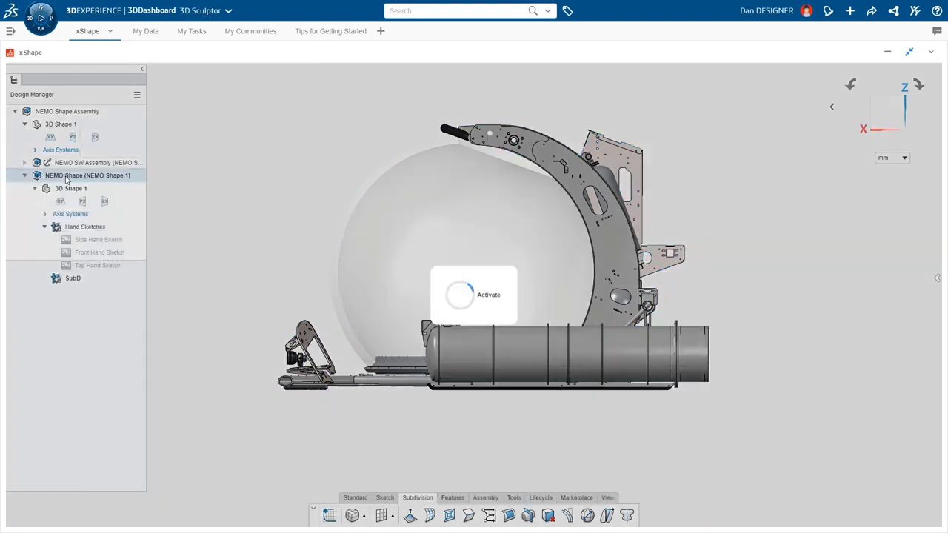
click(96, 239)
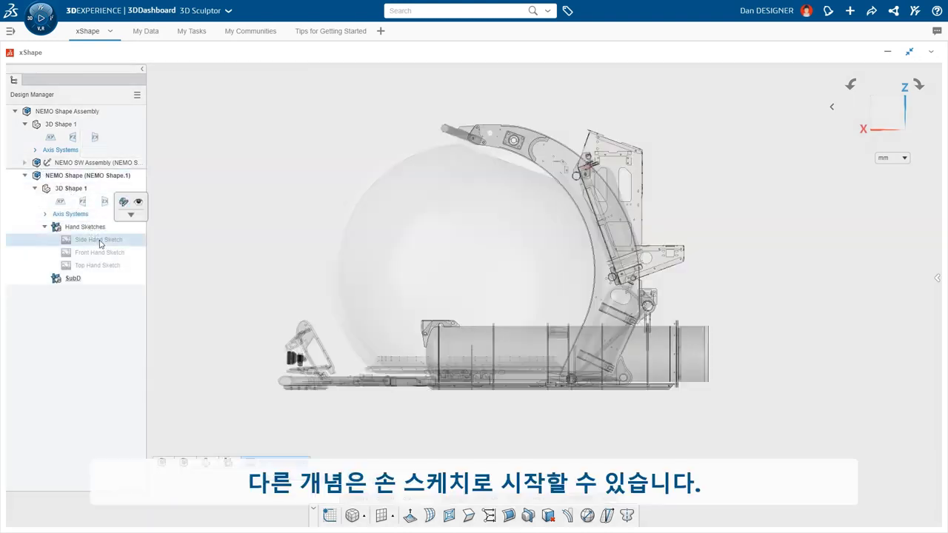
click(138, 203)
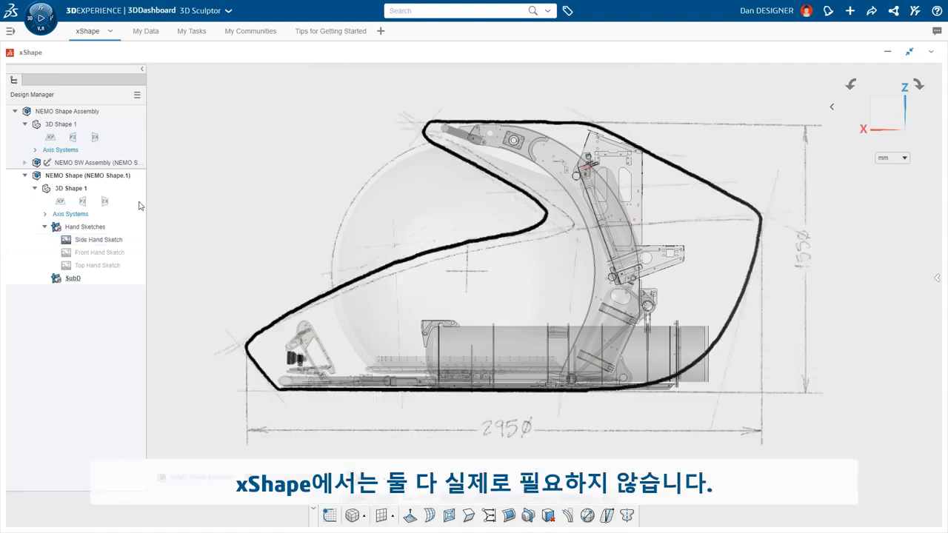
Create a subdivision box at scale 100 with 3 segments along its length and 1 in each of the other directions.
click(363, 519)
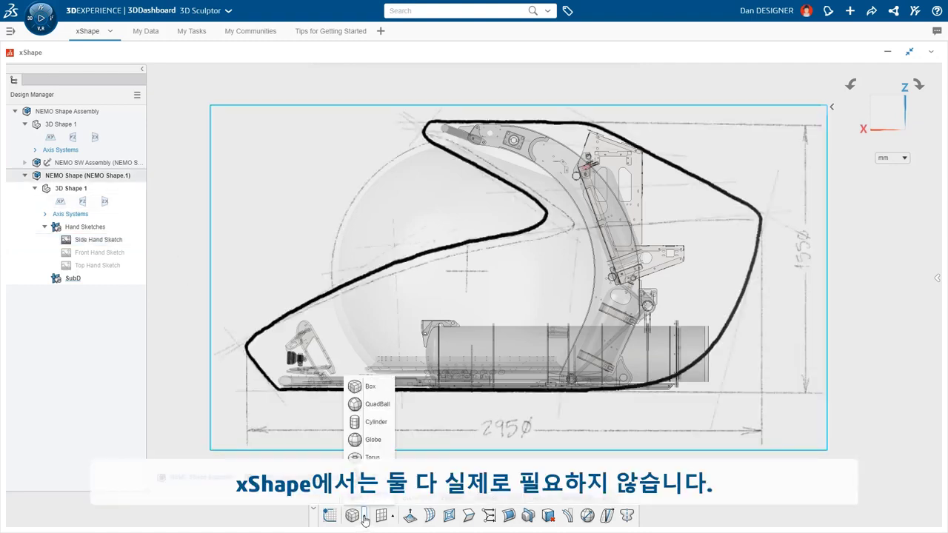
click(371, 387)
click(374, 389)
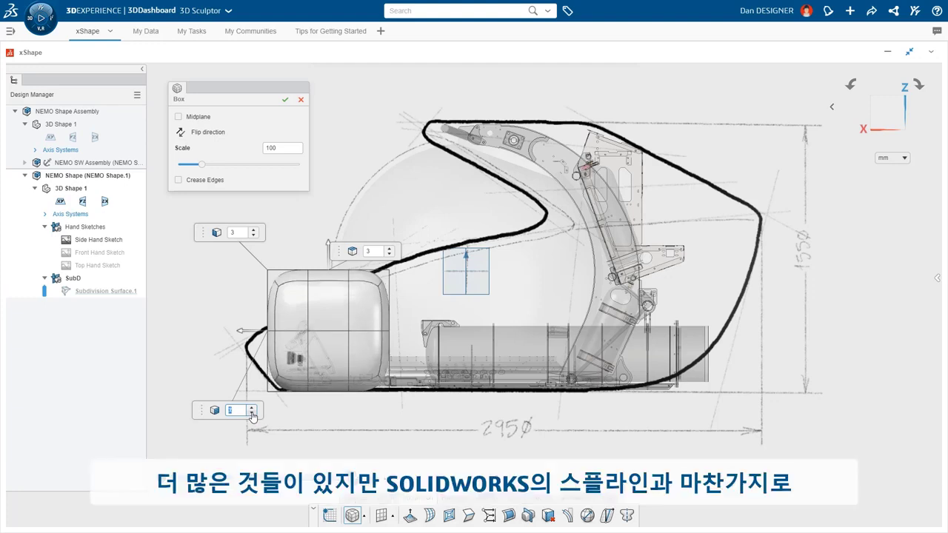
click(252, 414)
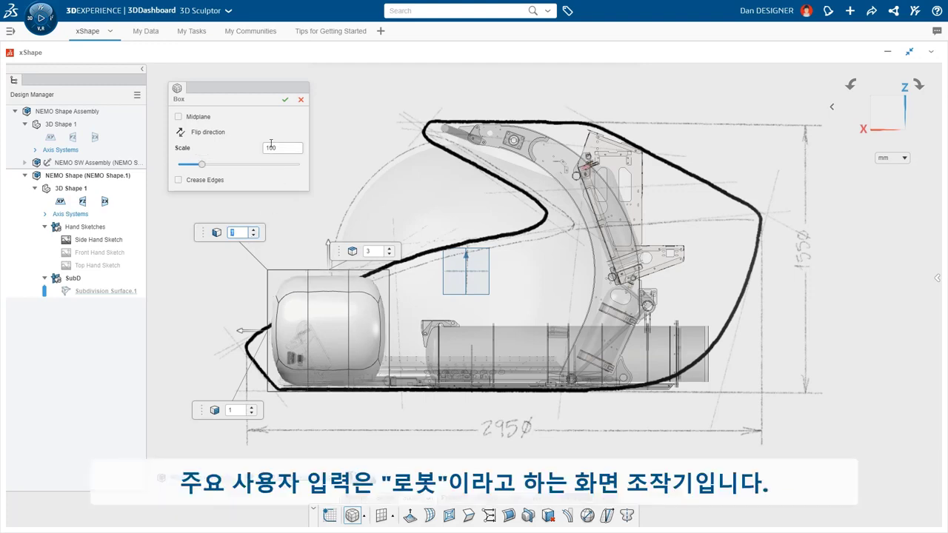
click(284, 102)
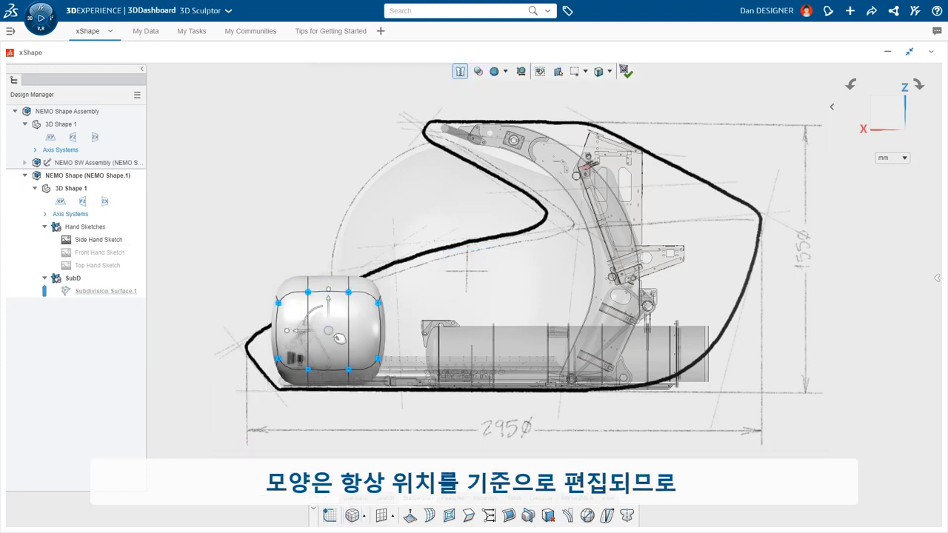
Reposition the manipulator about 328 mm forward onto the box's front face and scale the box lengthwise to the side sketch's rear extent.
click(338, 339)
drag(296, 334, 239, 332)
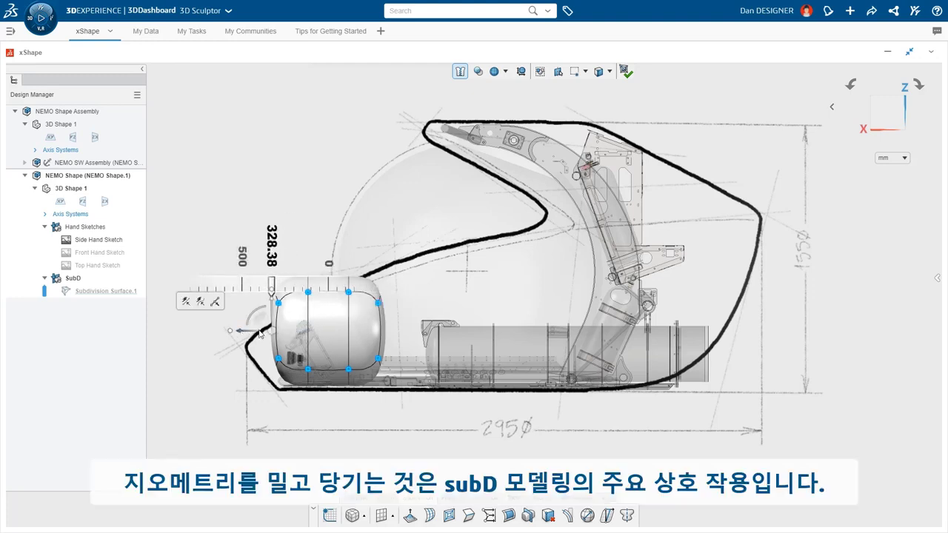
click(271, 332)
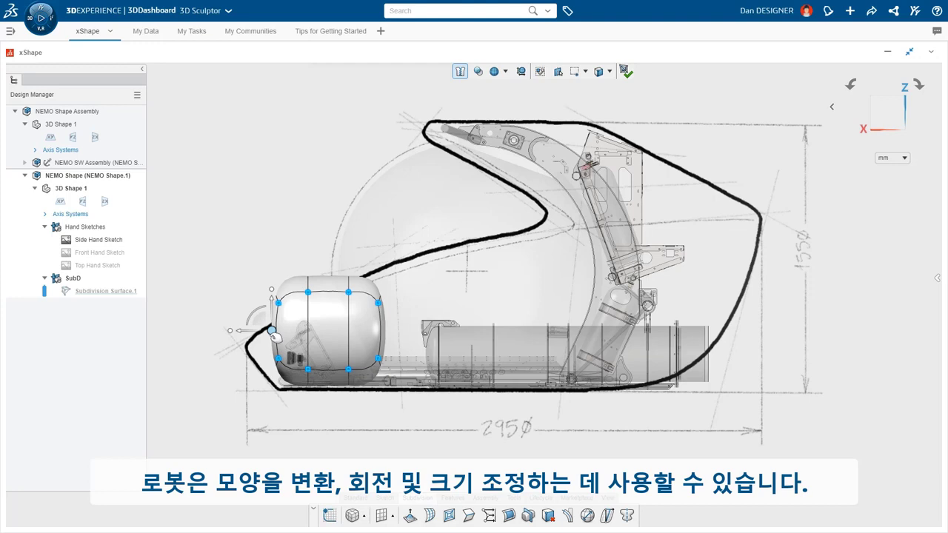
click(271, 332)
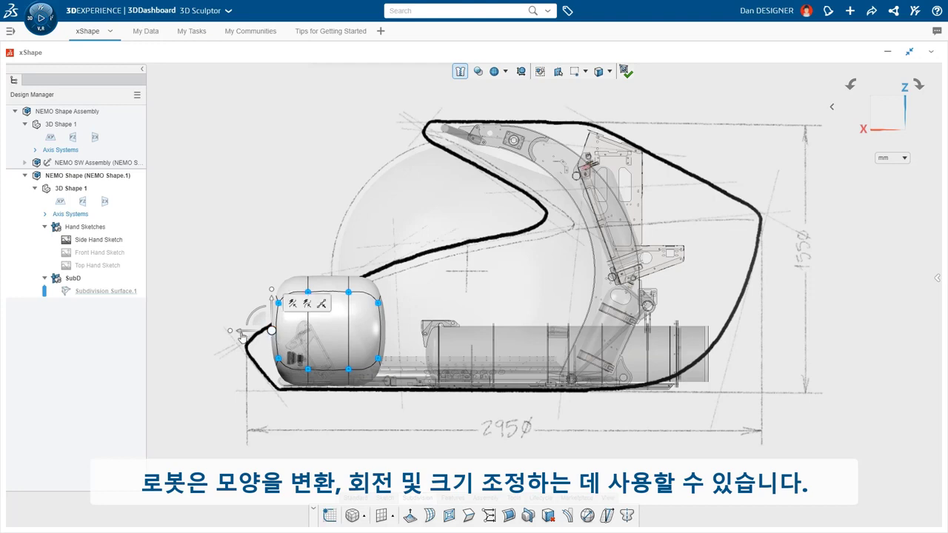
drag(231, 337, 97, 330)
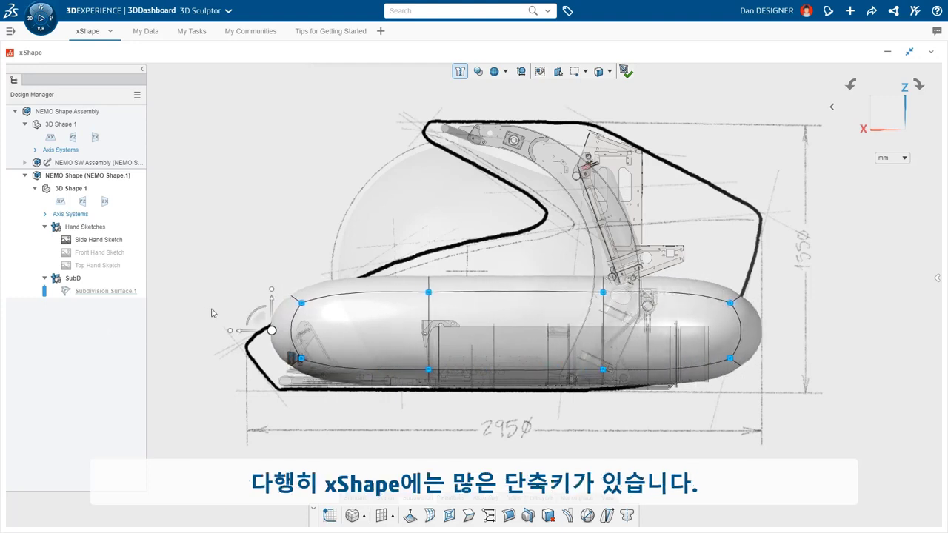
Select the loop of faces around the box's perimeter, crease its boundary edges and make the crease soft.
click(351, 291)
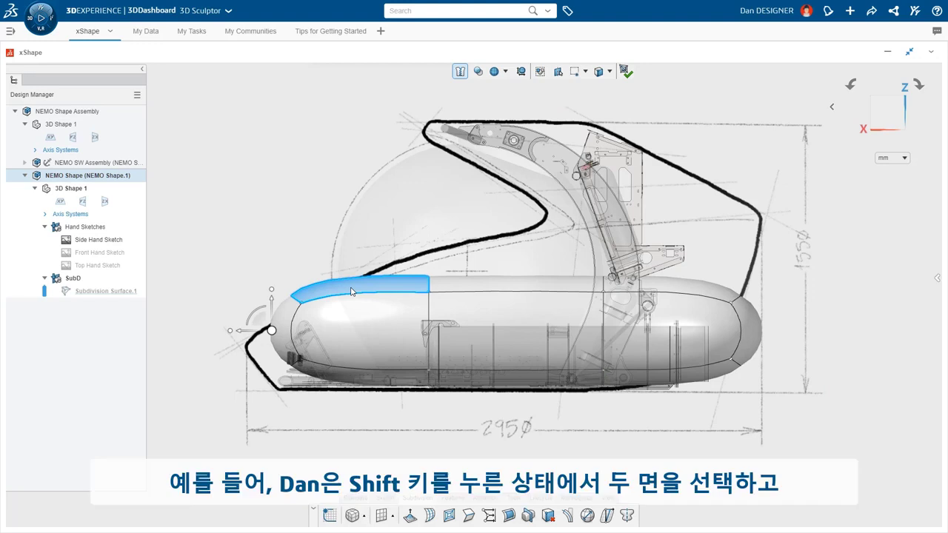
shift+click(582, 291)
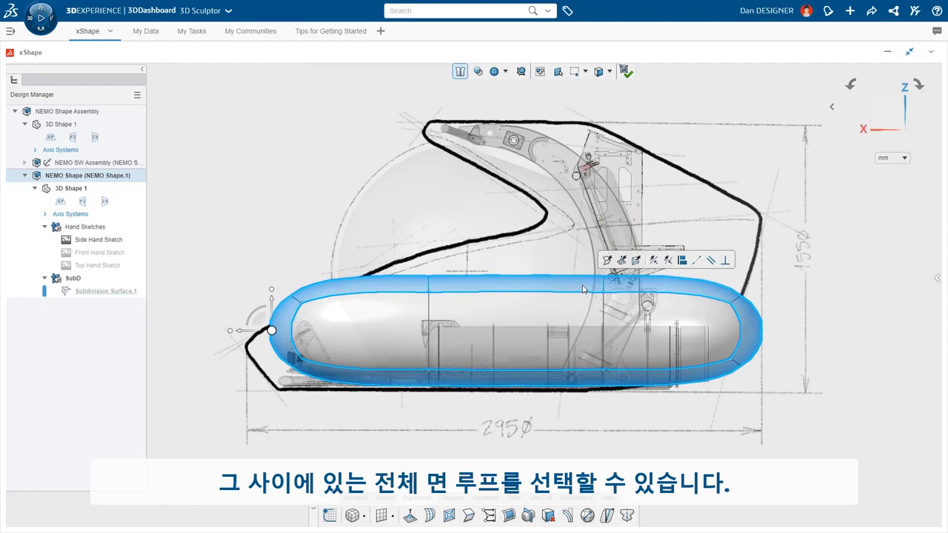
middle_drag(582, 290, 614, 328)
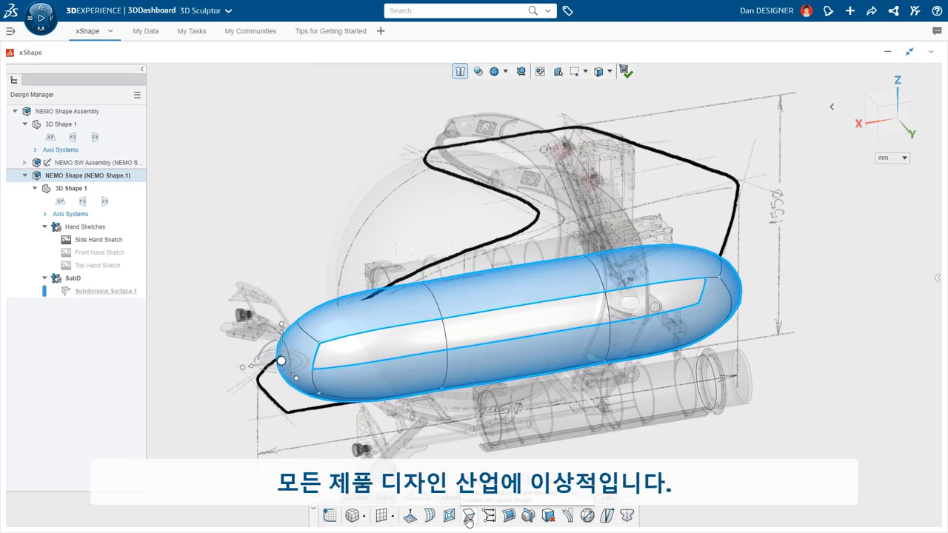
click(468, 518)
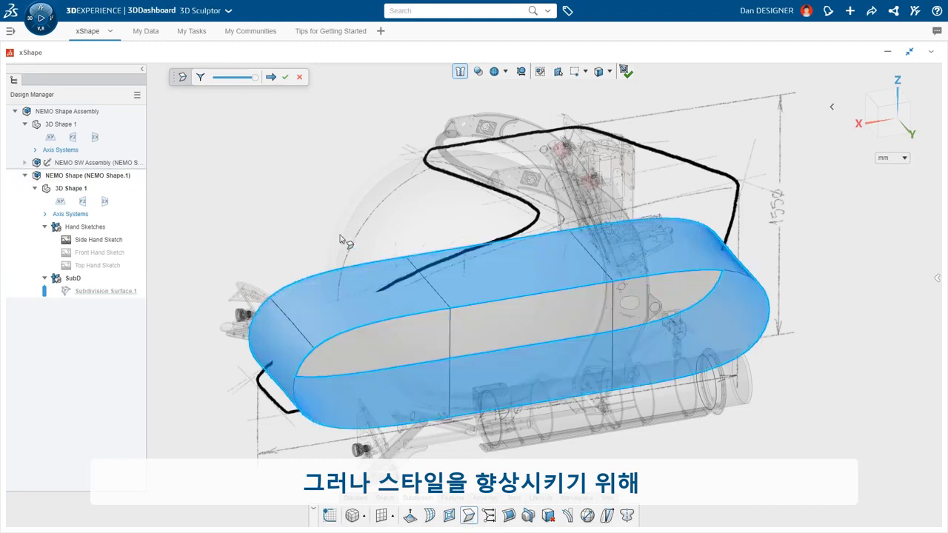
click(201, 81)
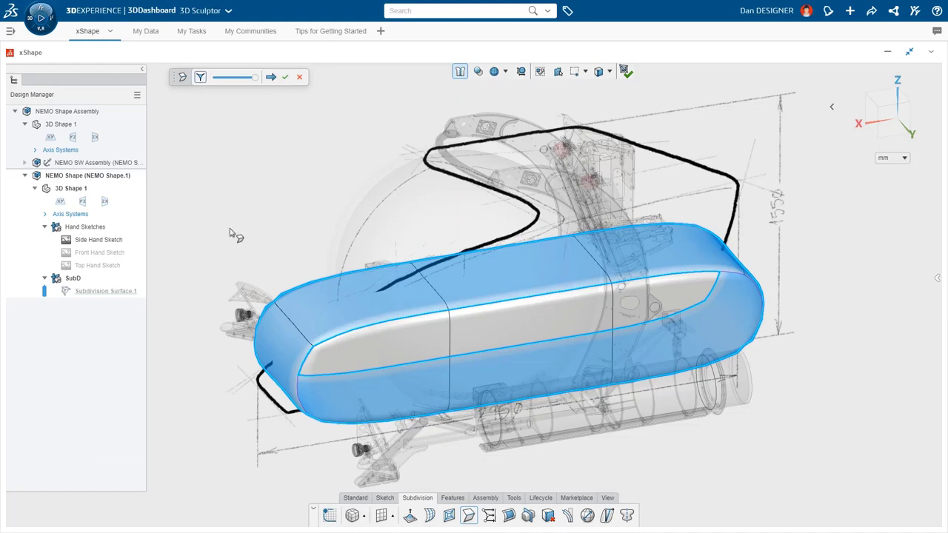
Add the front end's upper and lower cross edges and the rear upper cross edge to the soft crease, and finish it.
click(282, 313)
middle_drag(295, 379, 297, 431)
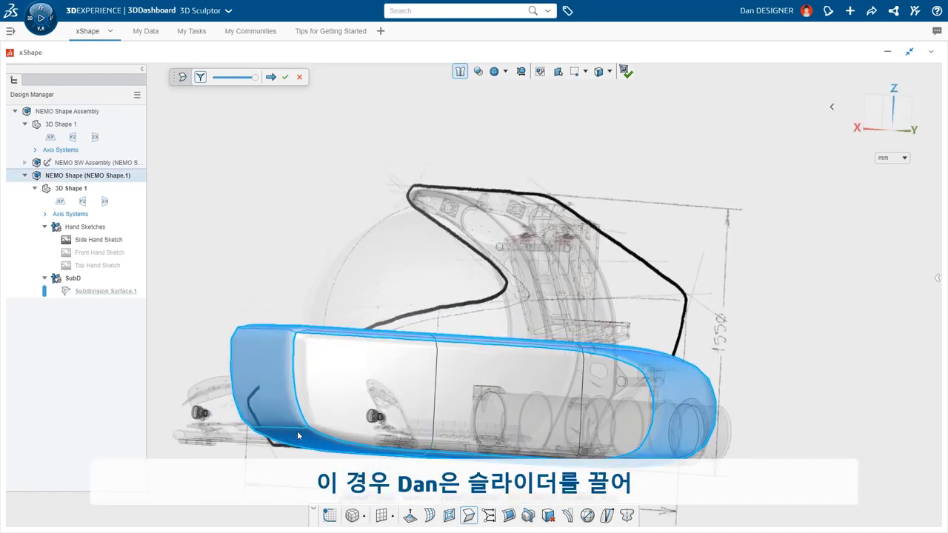
click(296, 430)
middle_drag(523, 366, 503, 408)
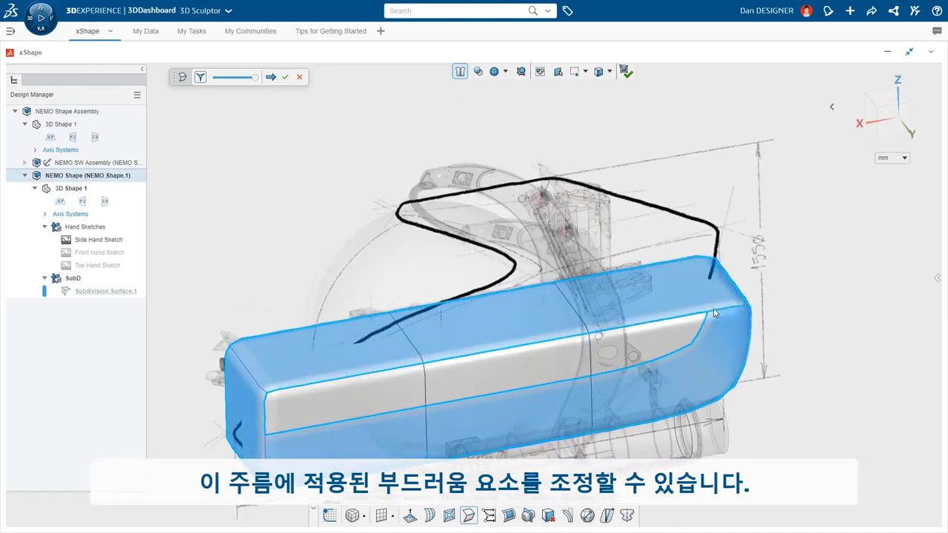
middle_drag(714, 313, 743, 249)
click(288, 81)
Quick Align the top row of vertices to a line traced over the side sketch's lower pod outline, and shift the lower front vertices rearward onto the sketch.
key(ctrl+4)
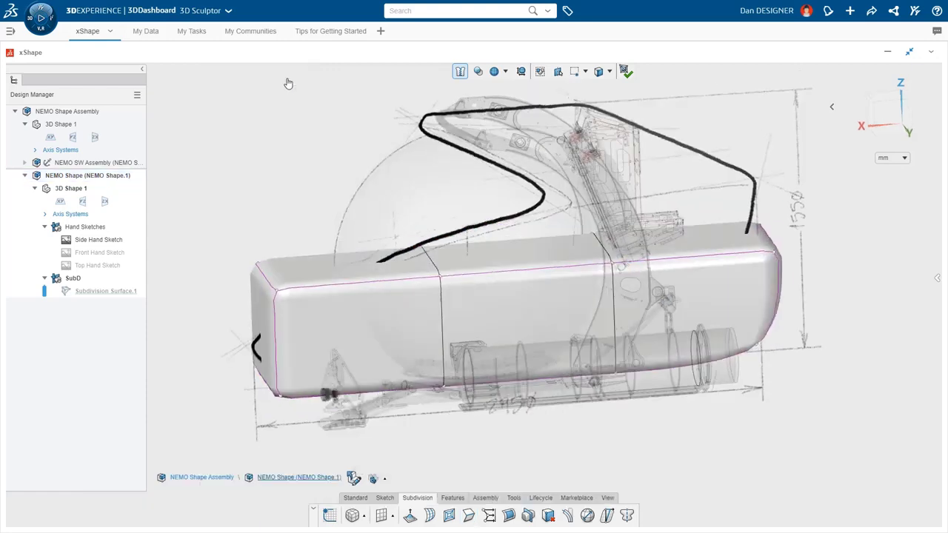
drag(244, 256, 825, 330)
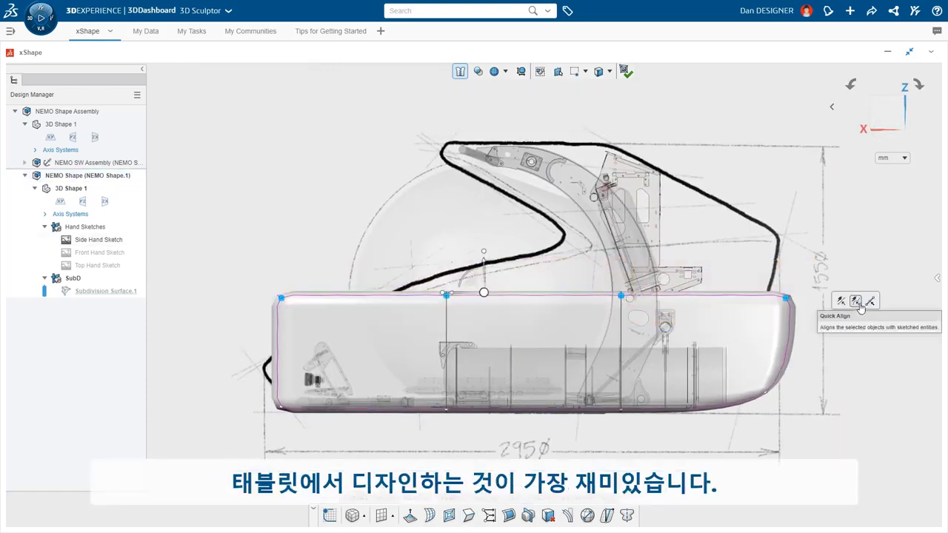
click(856, 302)
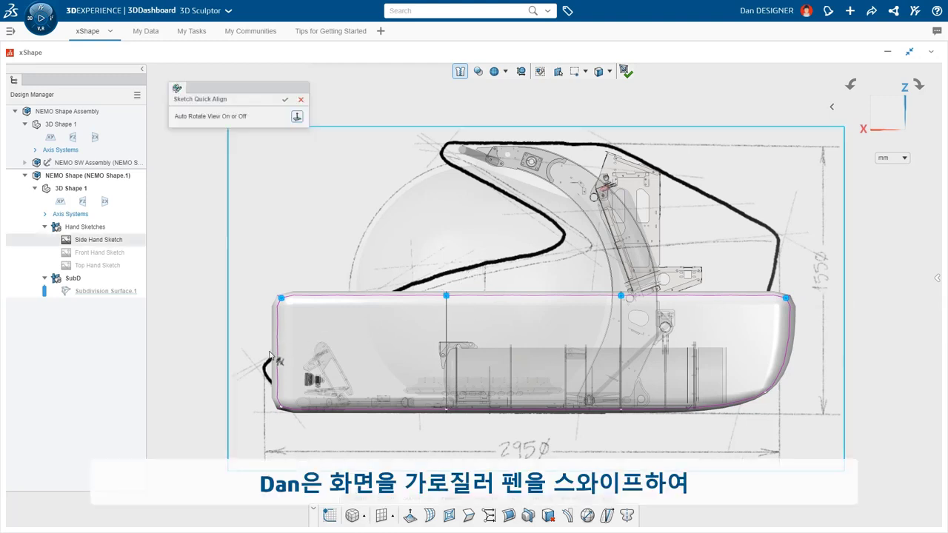
drag(366, 307, 449, 275)
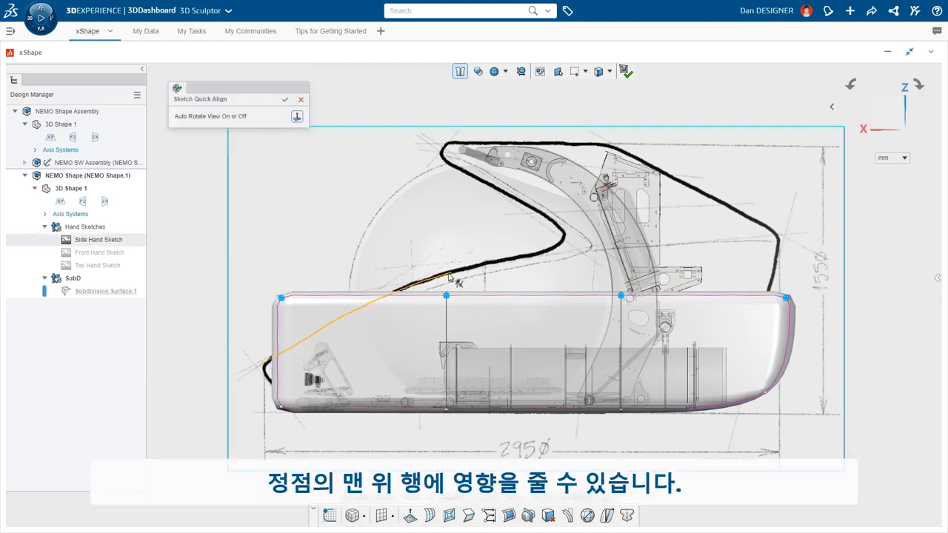
drag(653, 248, 798, 241)
click(285, 99)
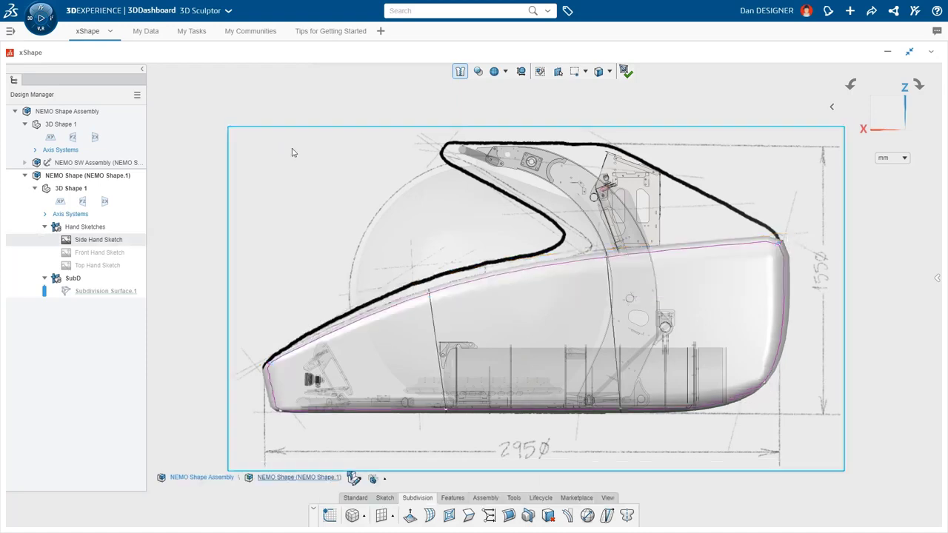
click(281, 410)
drag(248, 415, 268, 415)
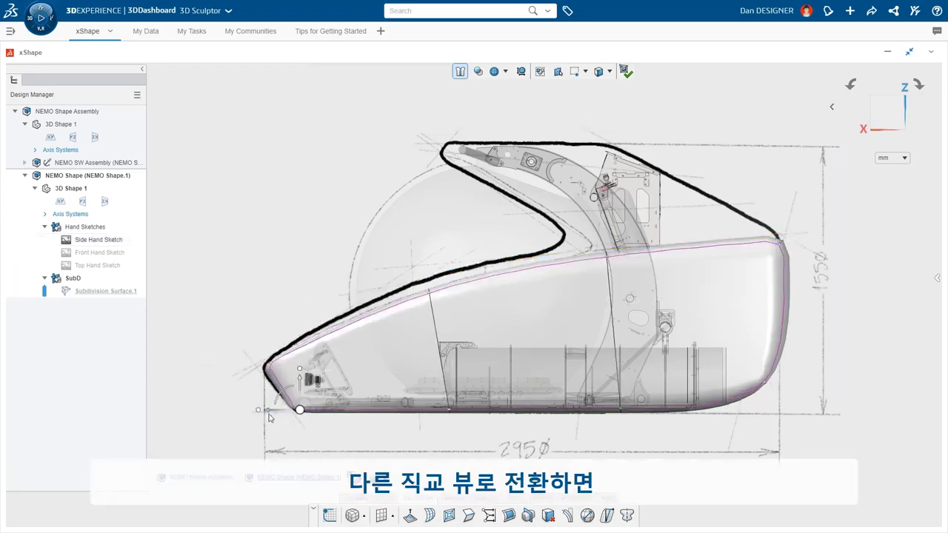
Show the Front Hand Sketch, move the whole subdivision body sideways onto the +Y pod outline and adjust its inner side to the sketch.
key(ctrl+1)
click(103, 257)
click(127, 228)
key(ctrl+a)
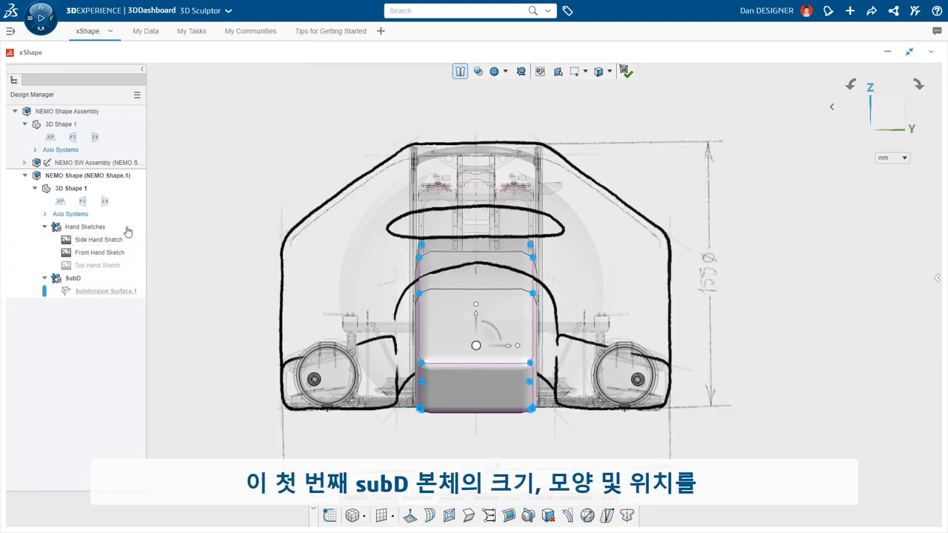
drag(505, 346, 641, 375)
drag(601, 434, 524, 226)
drag(588, 346, 594, 346)
Show the Top Hand Sketch and move the body's inner front vertices rearward to follow the sketch's slanted front end.
key(ctrl+5)
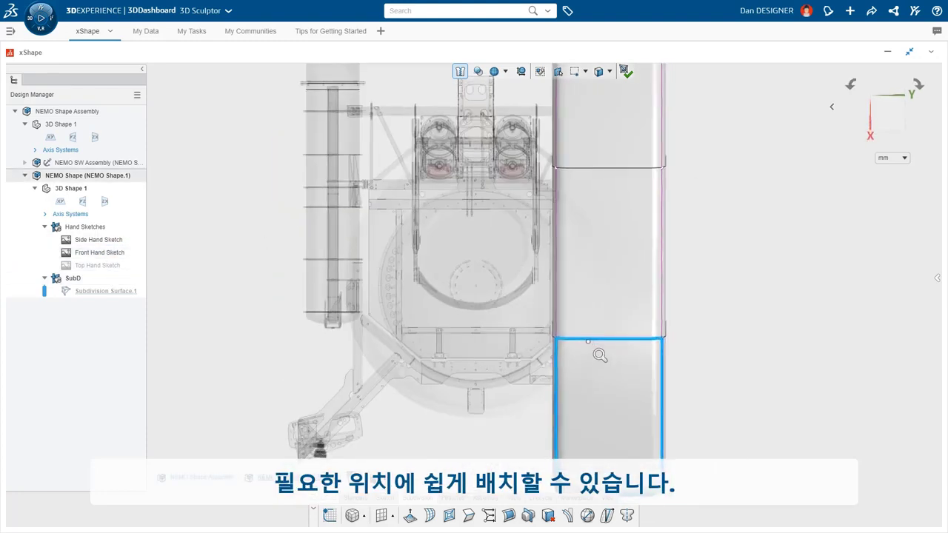
drag(503, 459, 561, 384)
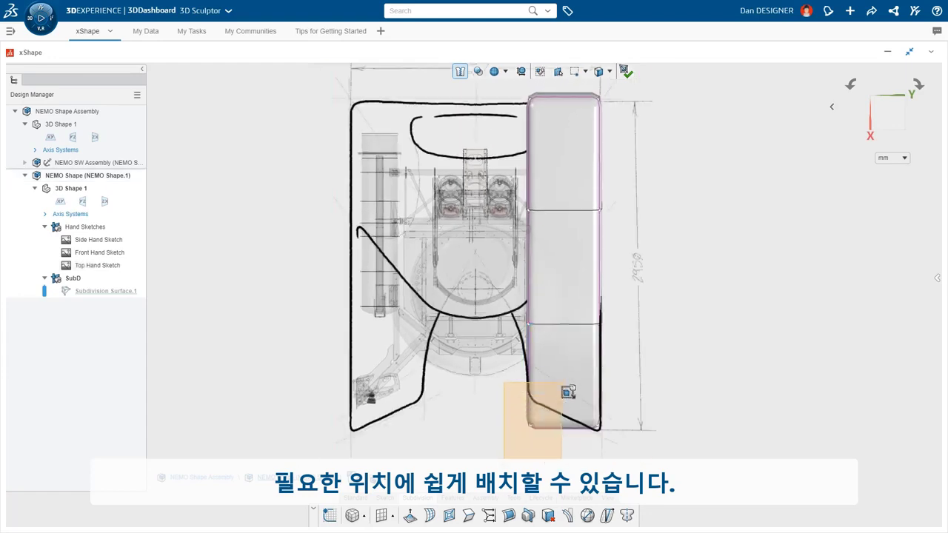
drag(531, 415, 528, 363)
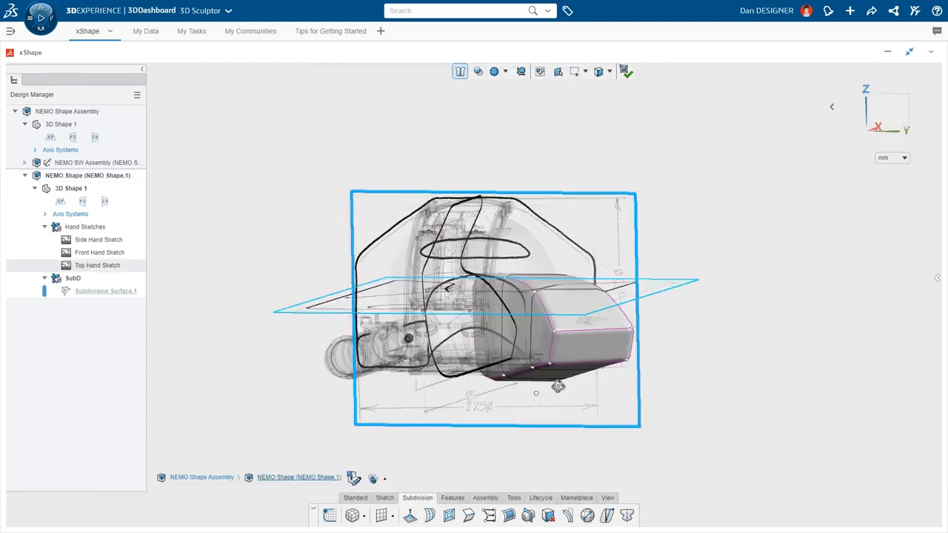
Align the manipulator with the slanted front edge at the upper inner corner and translate the corner vertex along that edge direction.
middle_drag(558, 386, 601, 406)
scroll(592, 370, down, 5)
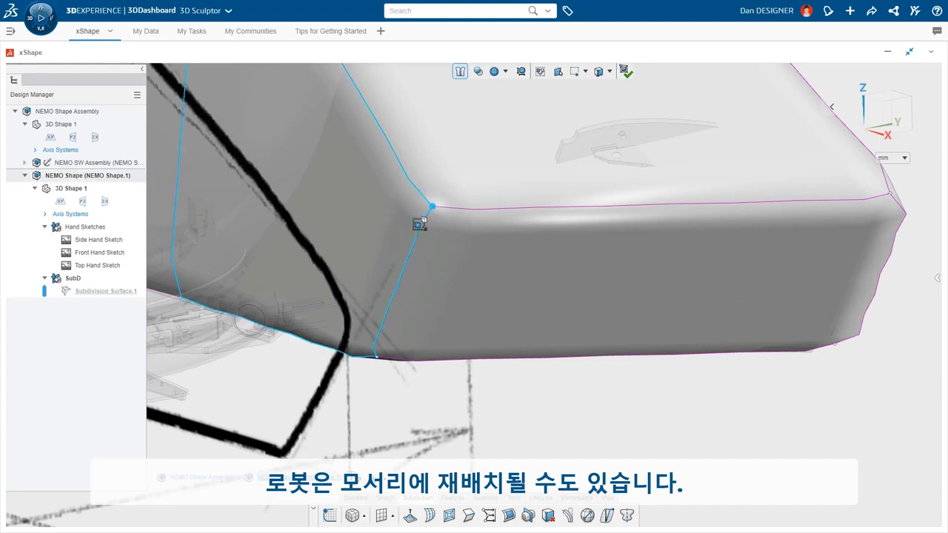
click(433, 207)
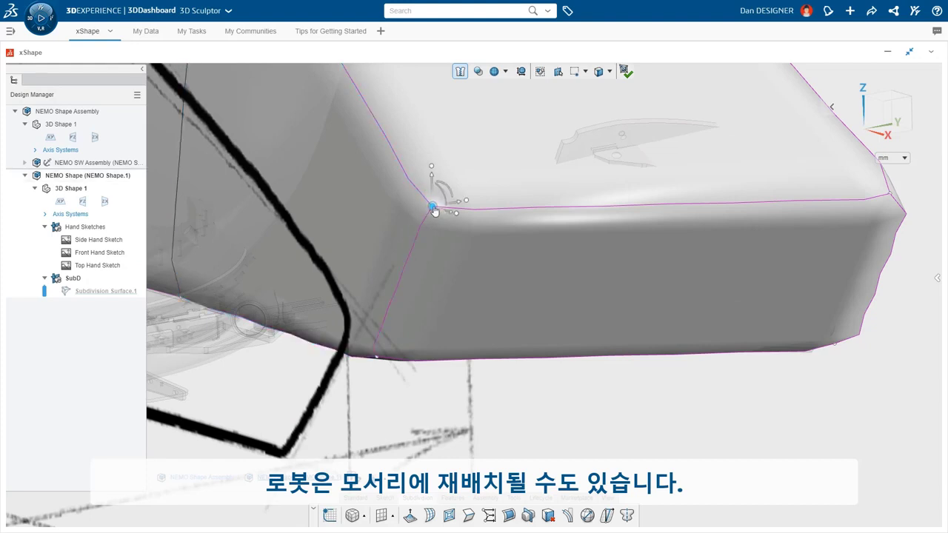
click(419, 234)
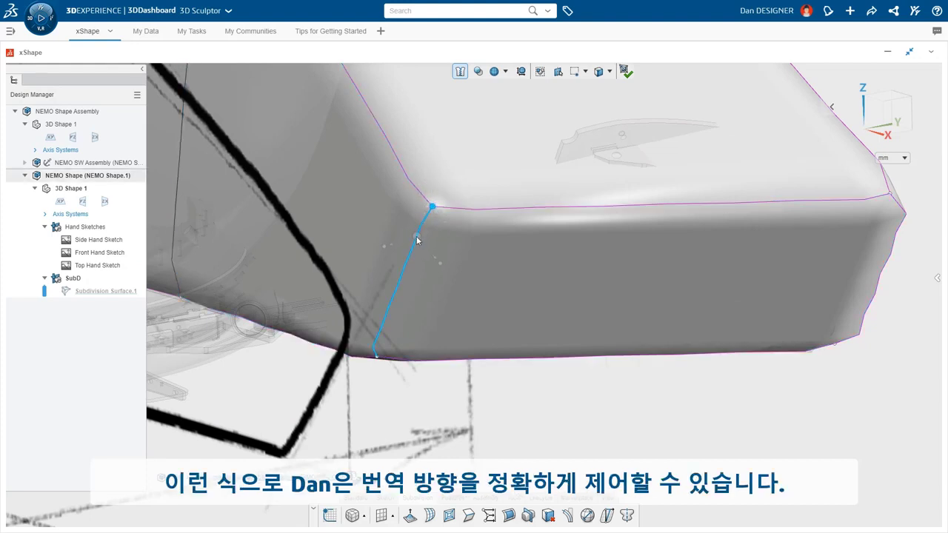
click(417, 238)
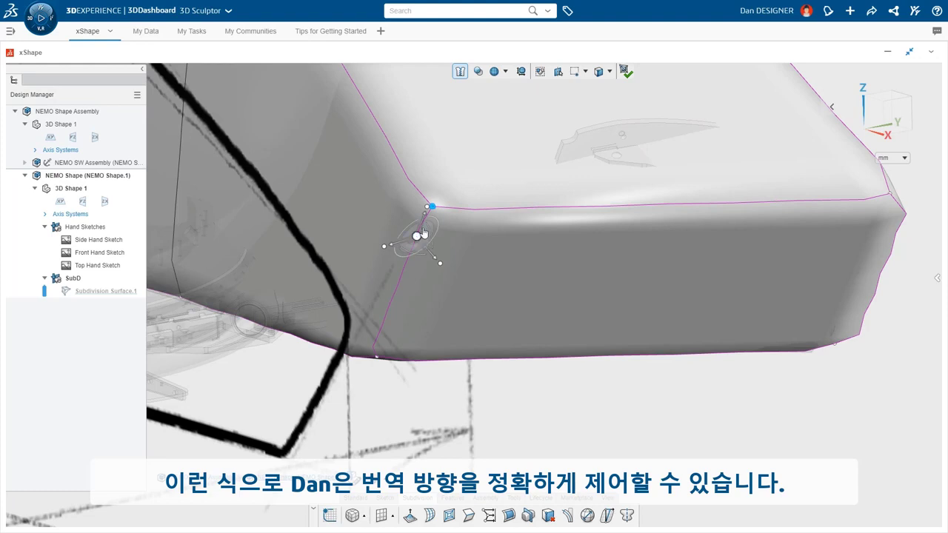
click(426, 215)
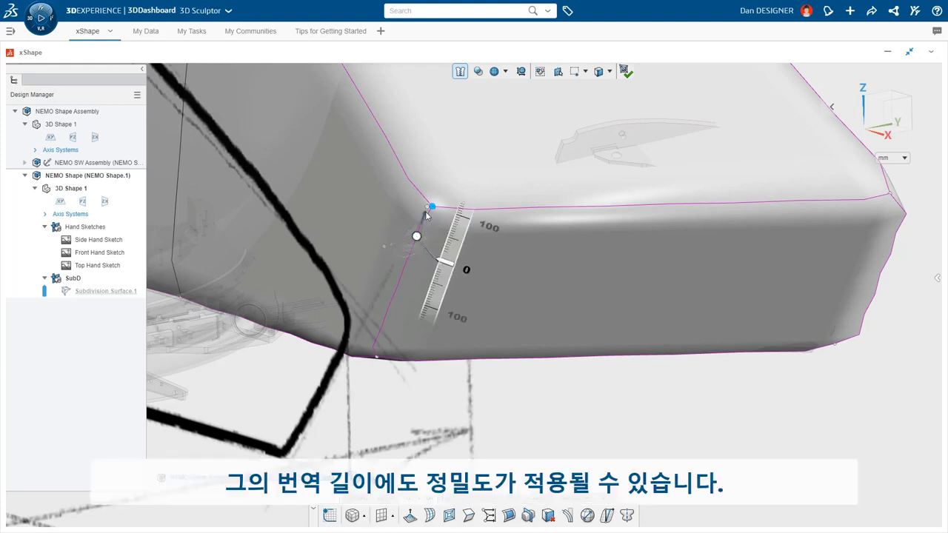
drag(426, 215, 488, 137)
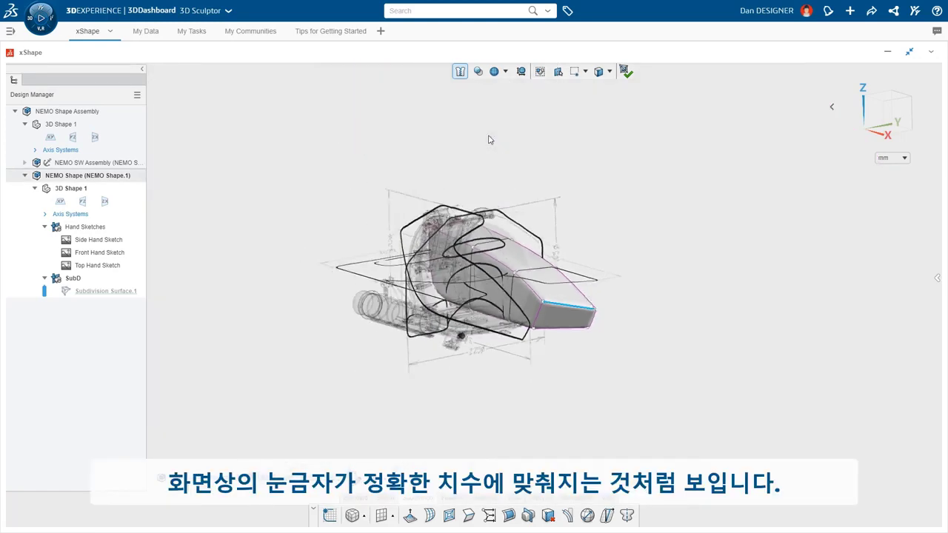
middle_drag(501, 231, 478, 219)
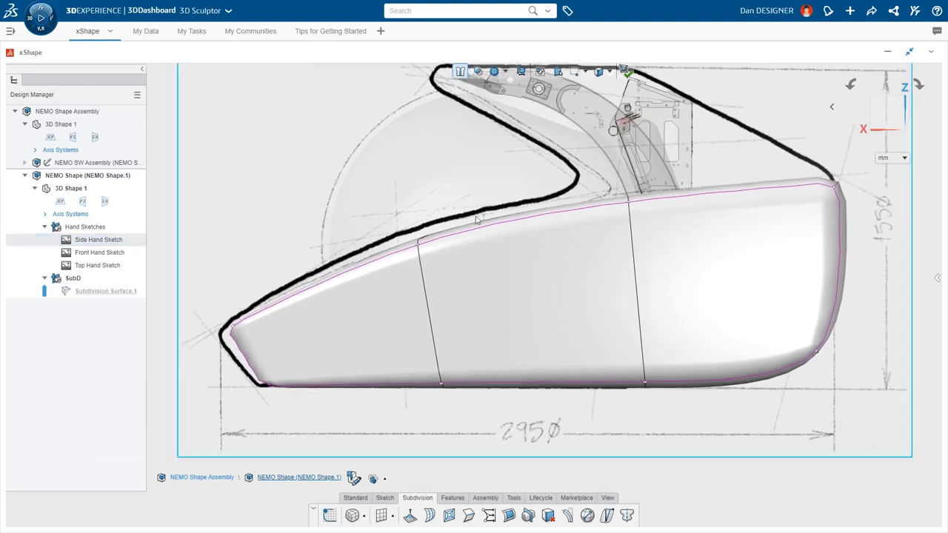
Move the body's front vertices forward onto the side sketch's nose and the lower rear vertices forward onto its slanted rear outline.
drag(367, 220, 224, 419)
drag(254, 350, 243, 351)
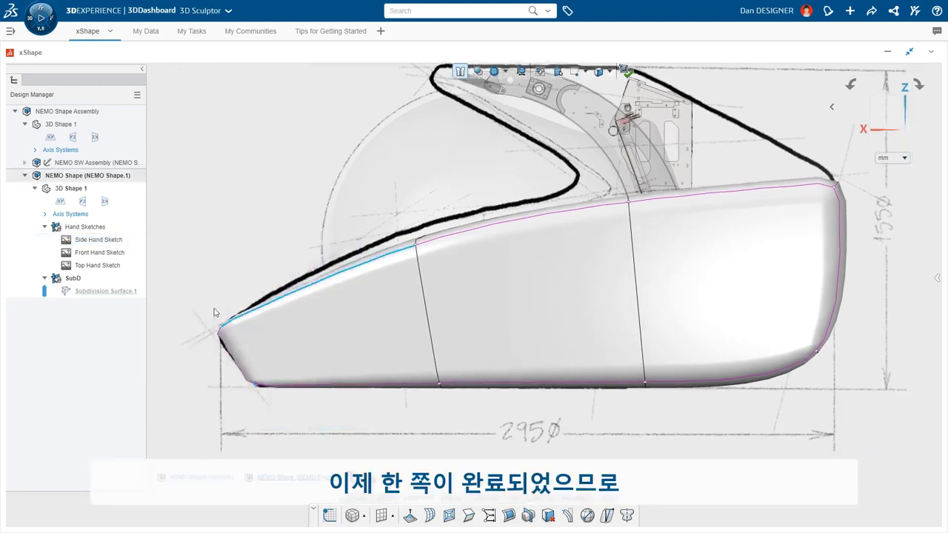
drag(873, 406, 783, 319)
mouse_move(762, 350)
mouse_down()
mouse_move(696, 351)
mouse_move(708, 351)
mouse_up()
key(Escape)
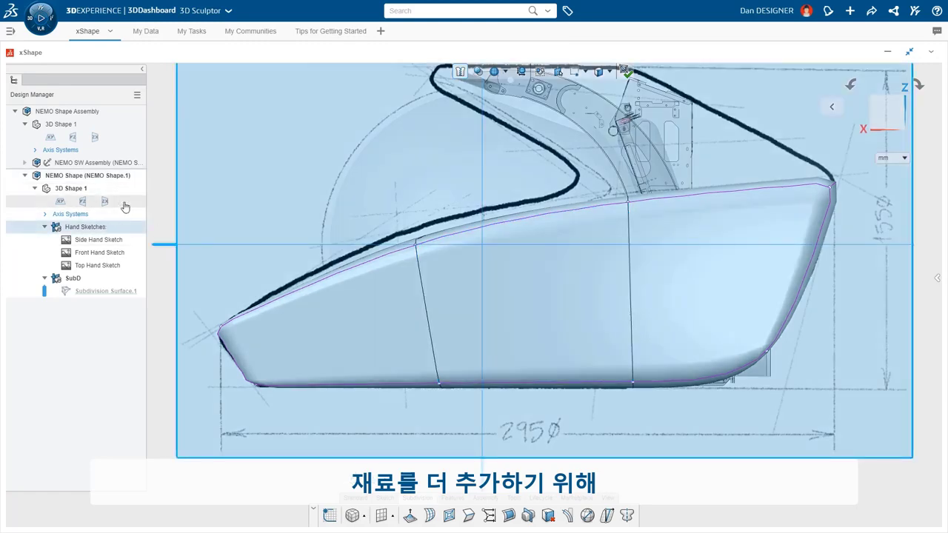
Hide the Hand Sketches and extrude the pod's upper rear face upward to build the hood volume.
key(Tab)
middle_drag(380, 194, 478, 279)
middle_drag(664, 200, 659, 212)
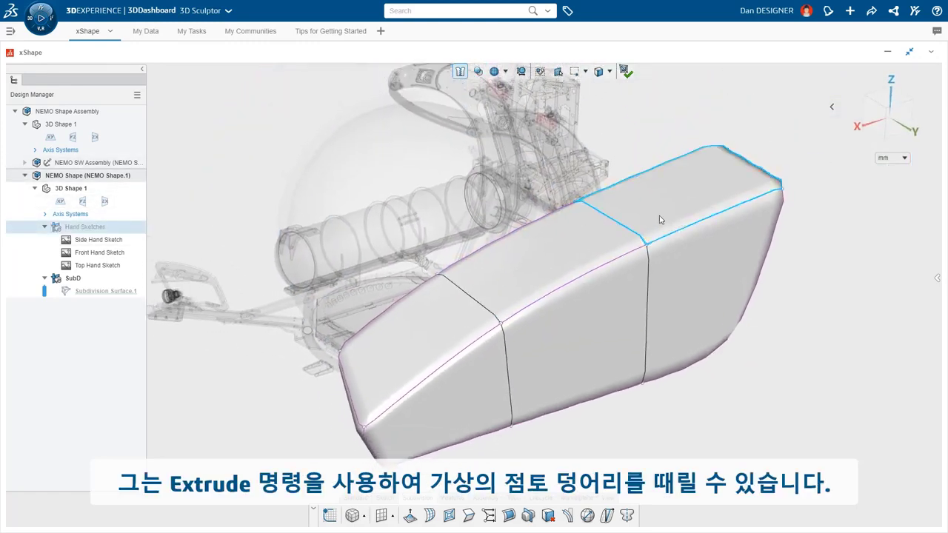
click(659, 216)
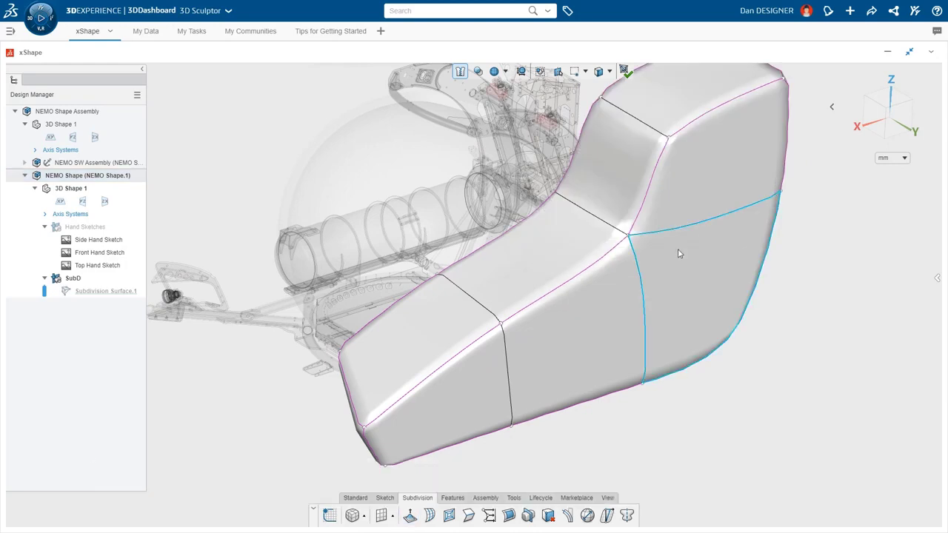
Pull the body's inner rear faces sideways across the centre plane.
middle_drag(679, 254, 627, 268)
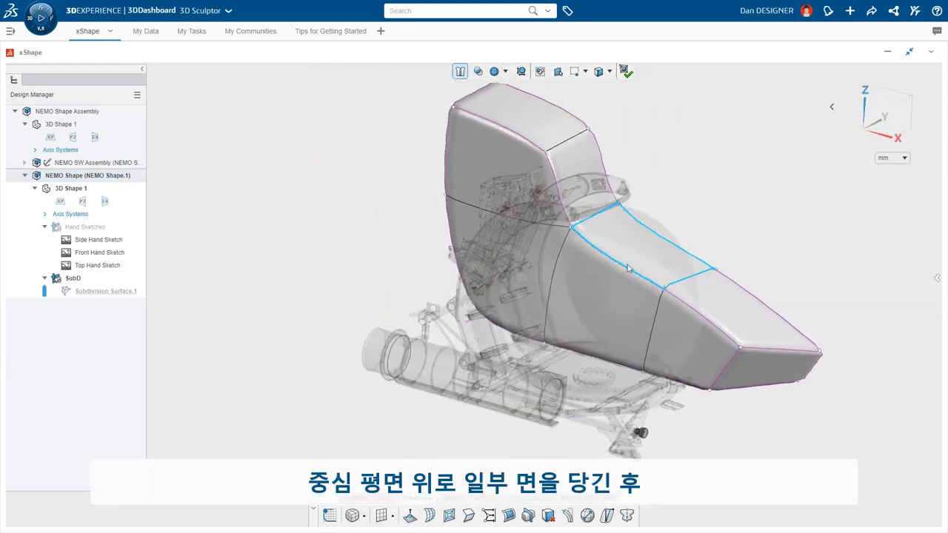
click(495, 243)
drag(518, 217, 447, 237)
Apply Symmetry to the subdivision body about the zx plane.
middle_drag(577, 318, 414, 311)
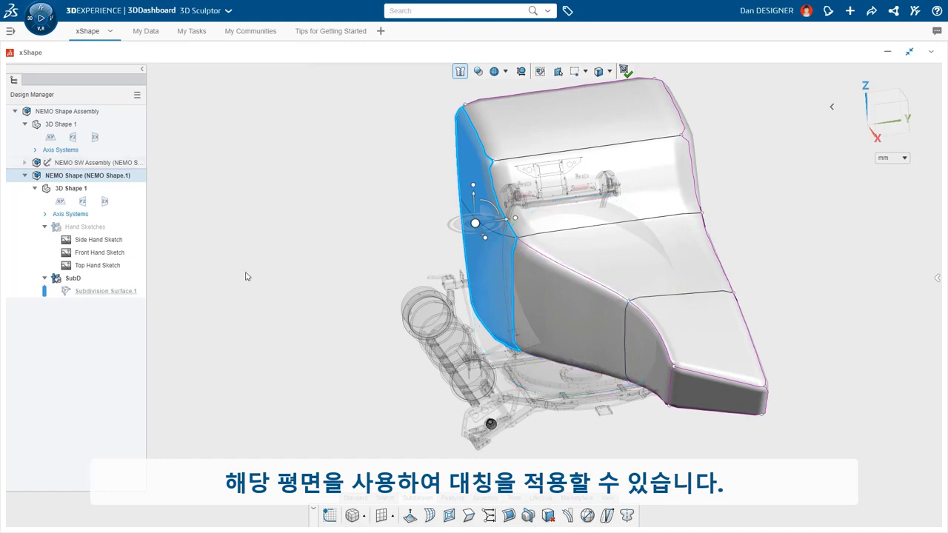
click(104, 201)
click(172, 179)
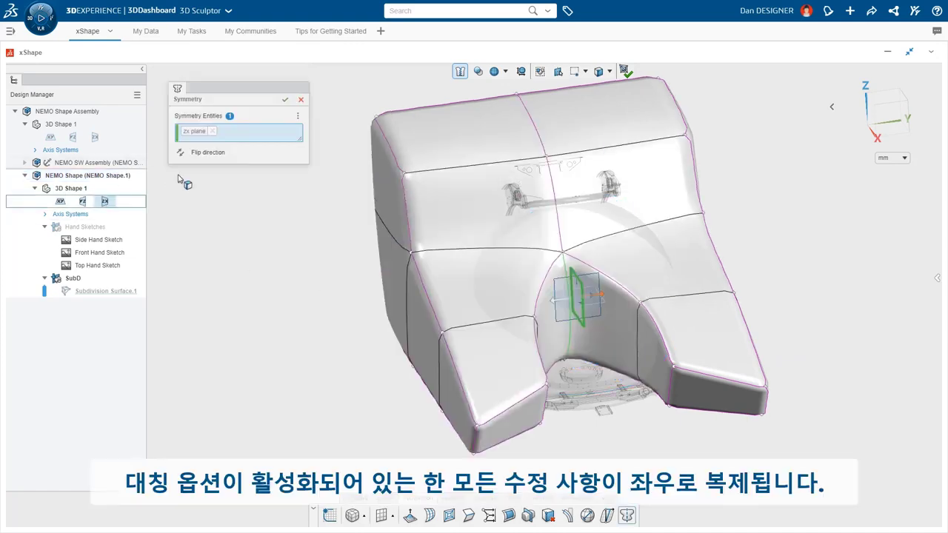
click(285, 99)
Use Crease to reduce the sharpness of the body's central edge loop on the symmetry plane to zero.
middle_drag(666, 311, 677, 338)
click(677, 338)
ctrl+click(734, 231)
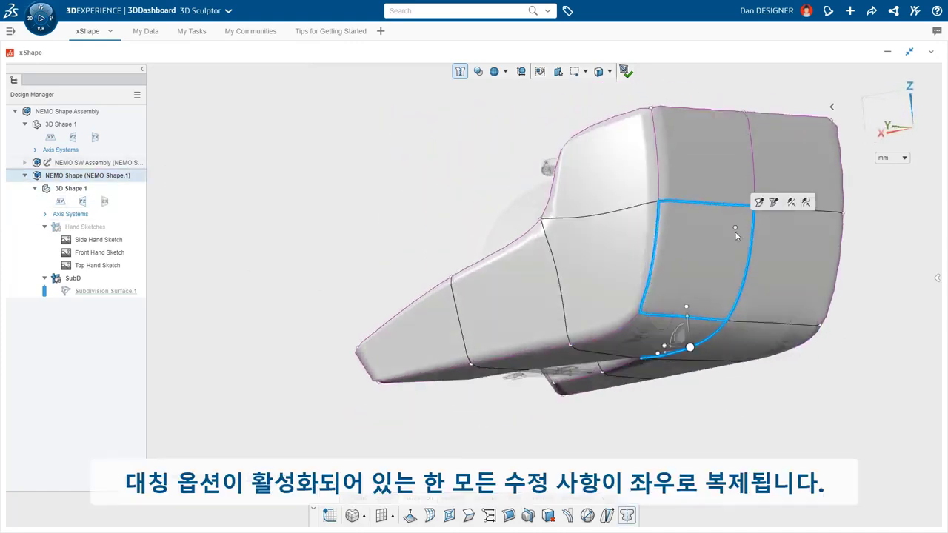
middle_drag(734, 231, 811, 294)
double_click(631, 116)
middle_drag(626, 177, 604, 242)
click(466, 513)
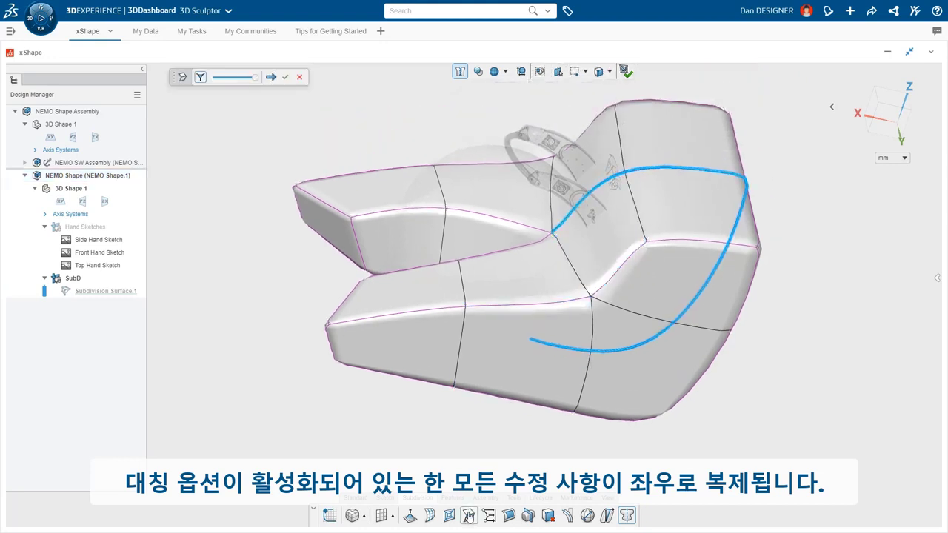
drag(255, 77, 213, 77)
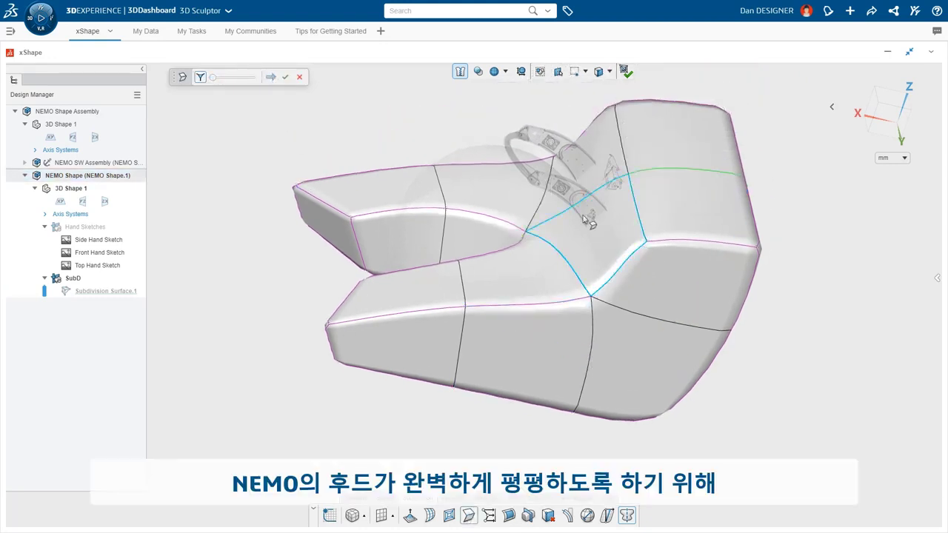
middle_drag(653, 234, 668, 282)
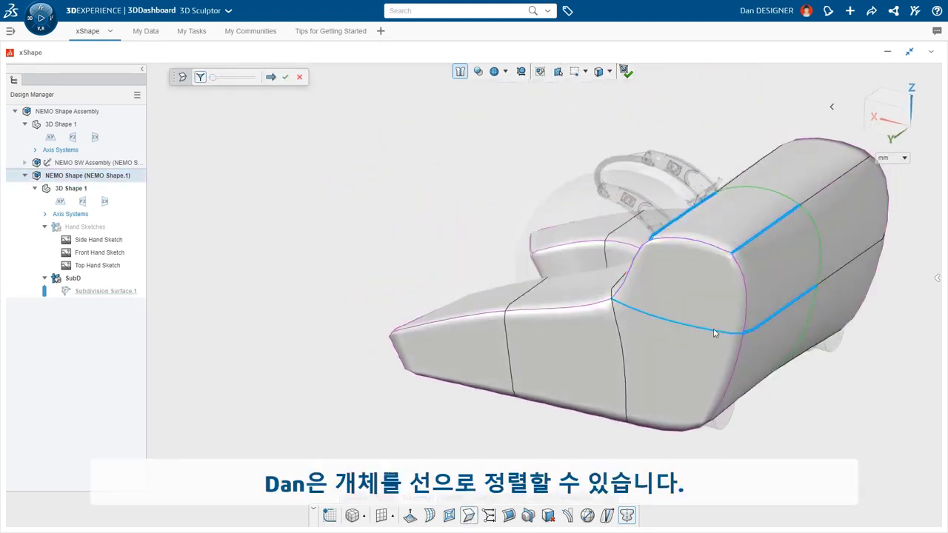
click(285, 77)
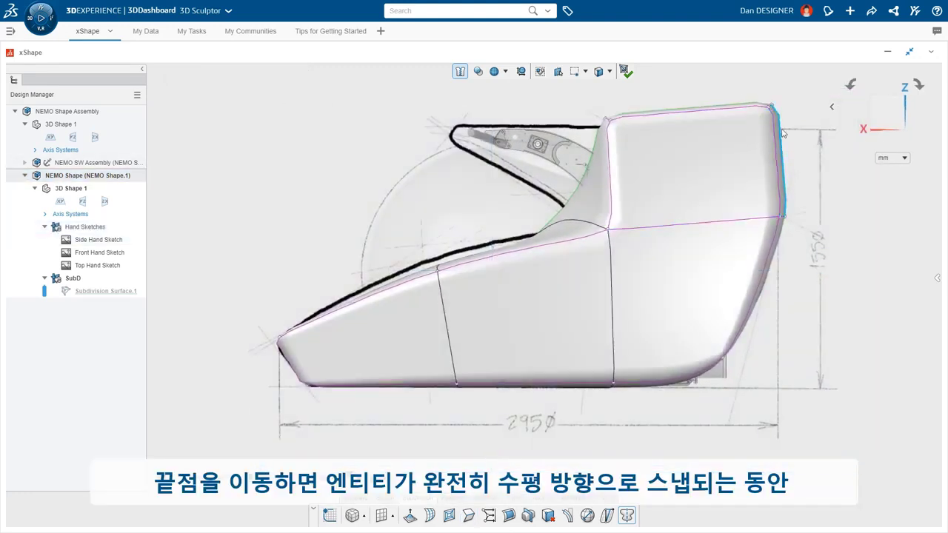
Line Align the hood's top vertices to the side sketch's horizontal top line and scale them inward onto the front sketch's slanted sides.
drag(786, 87, 585, 148)
click(605, 110)
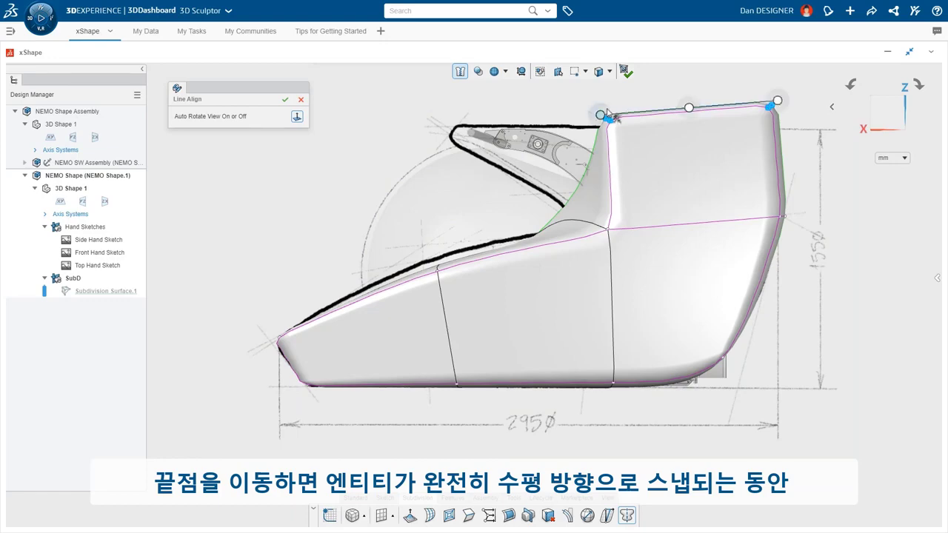
drag(607, 114, 457, 127)
drag(777, 100, 613, 126)
click(284, 98)
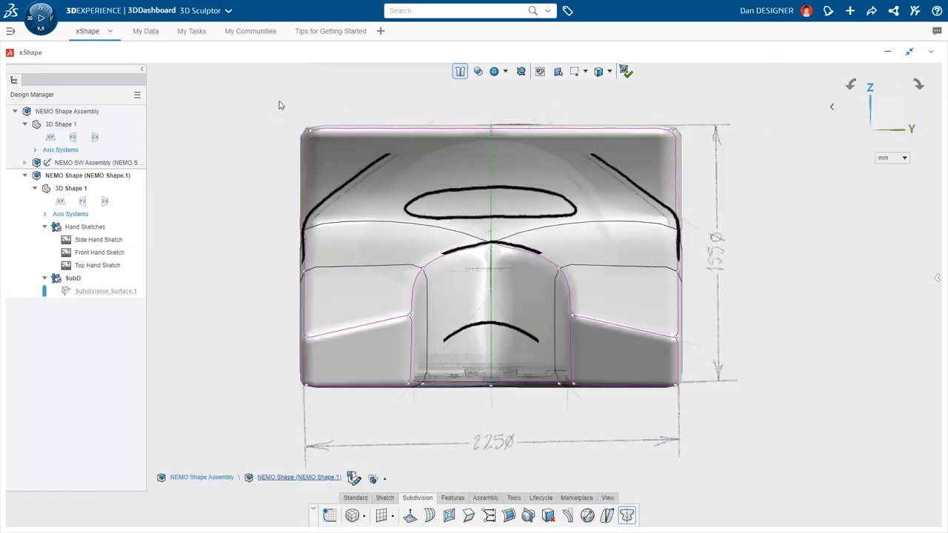
drag(301, 103, 723, 178)
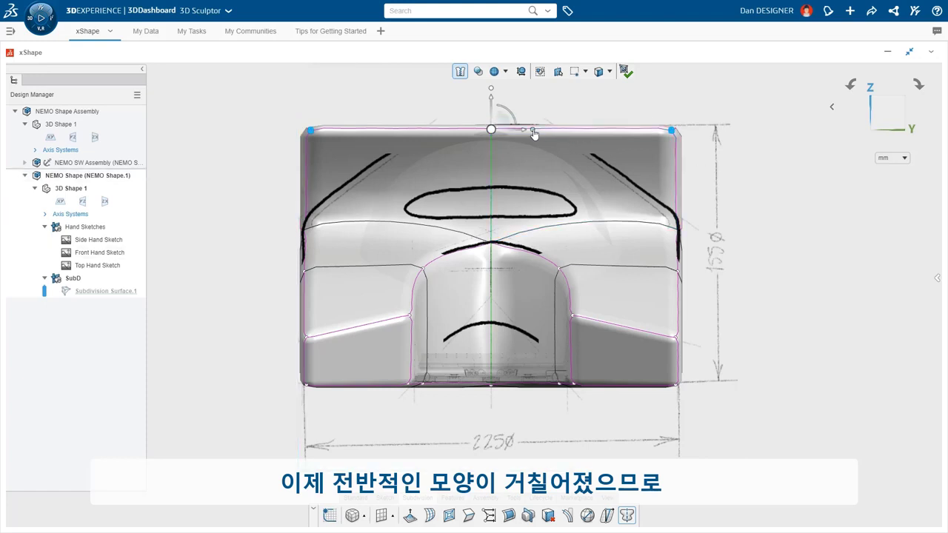
drag(532, 130, 502, 131)
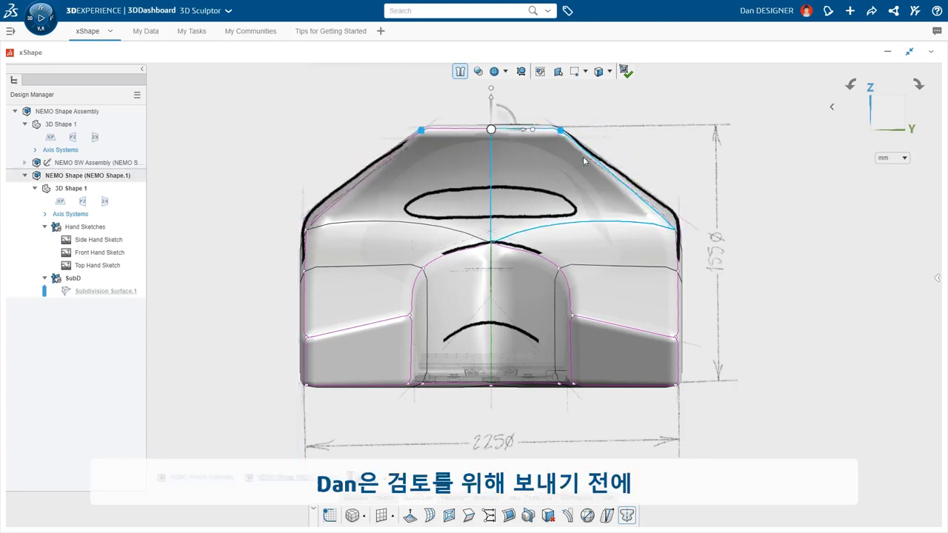
Insert 2 horizontal edge loops through the hood's middle section, starting from its slanted side edge.
click(589, 154)
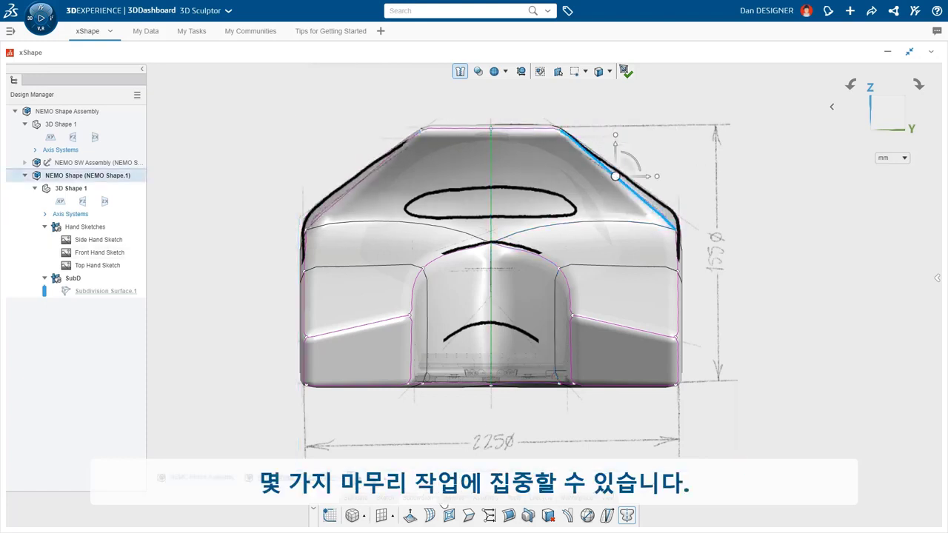
click(430, 517)
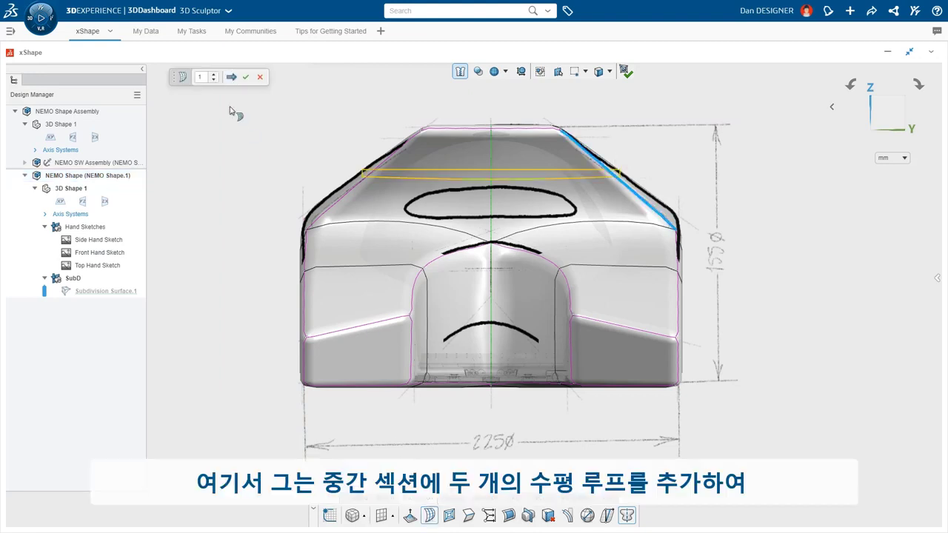
click(214, 78)
click(245, 77)
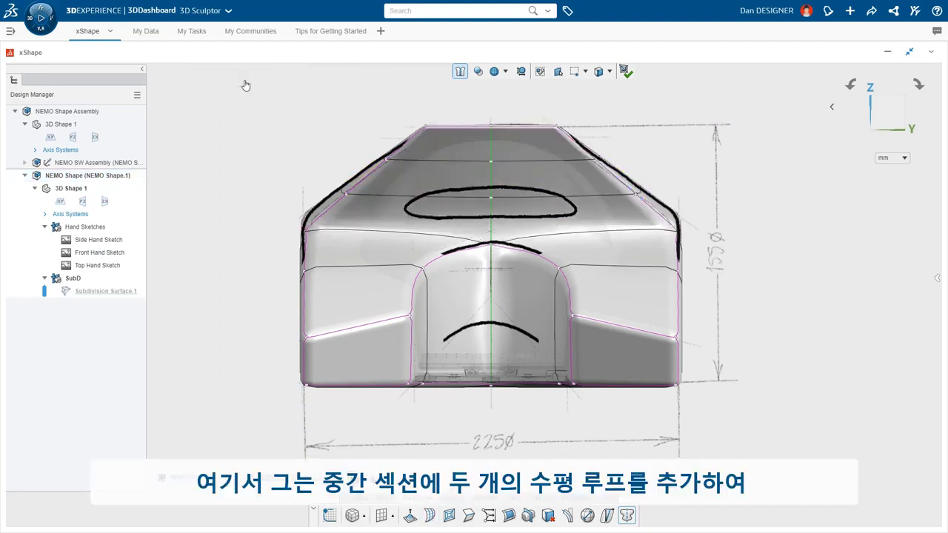
Reduce the crease on the hood's upper front edge to zero.
click(514, 162)
click(468, 515)
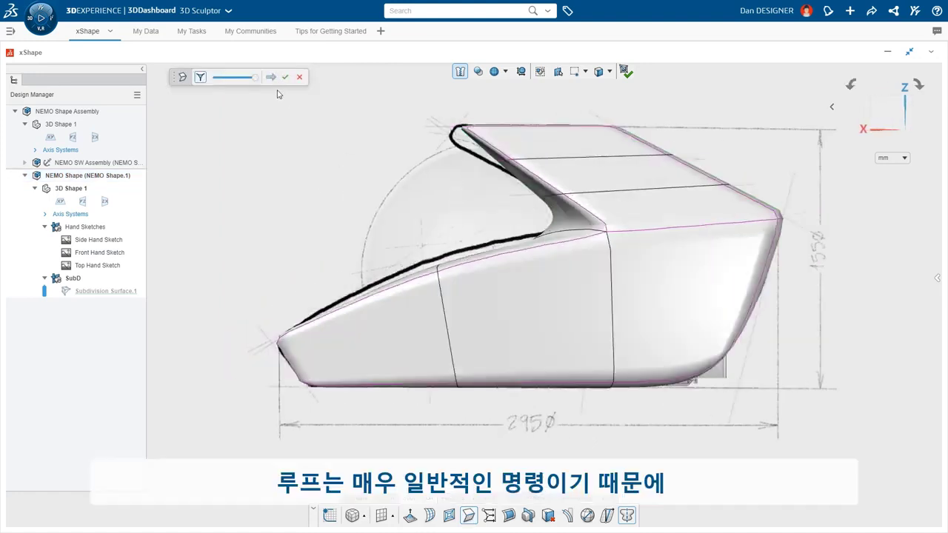
click(489, 146)
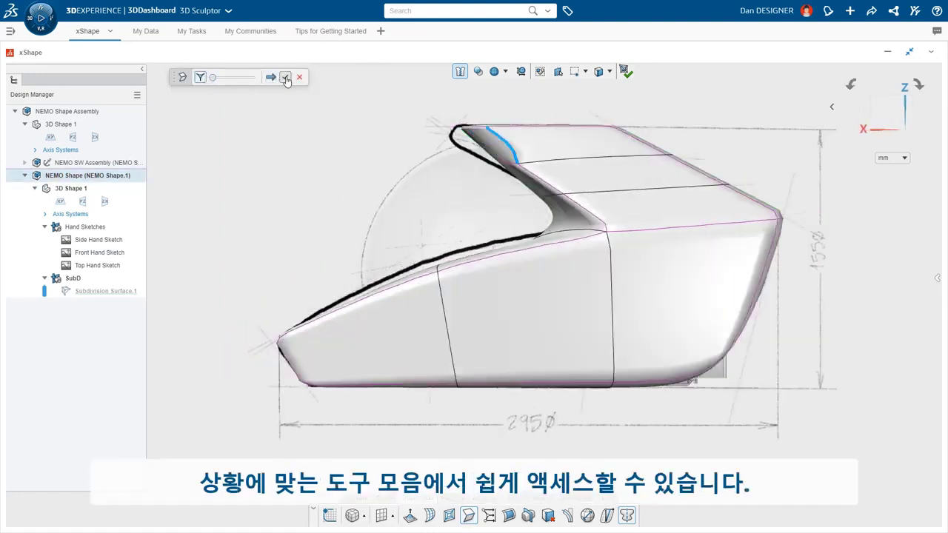
click(284, 77)
Insert a vertical edge loop through the rear face, about midway between the centre line and the outer side.
click(498, 157)
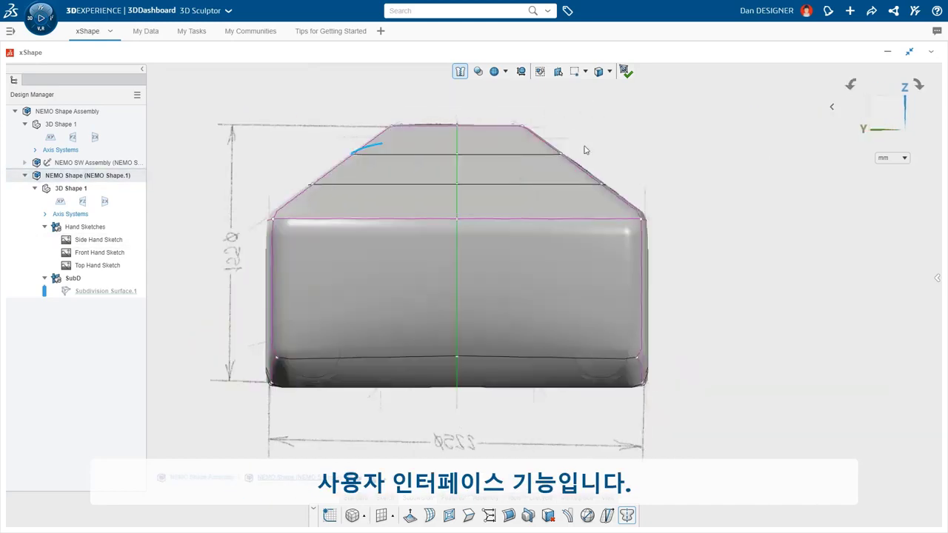
click(371, 356)
click(405, 331)
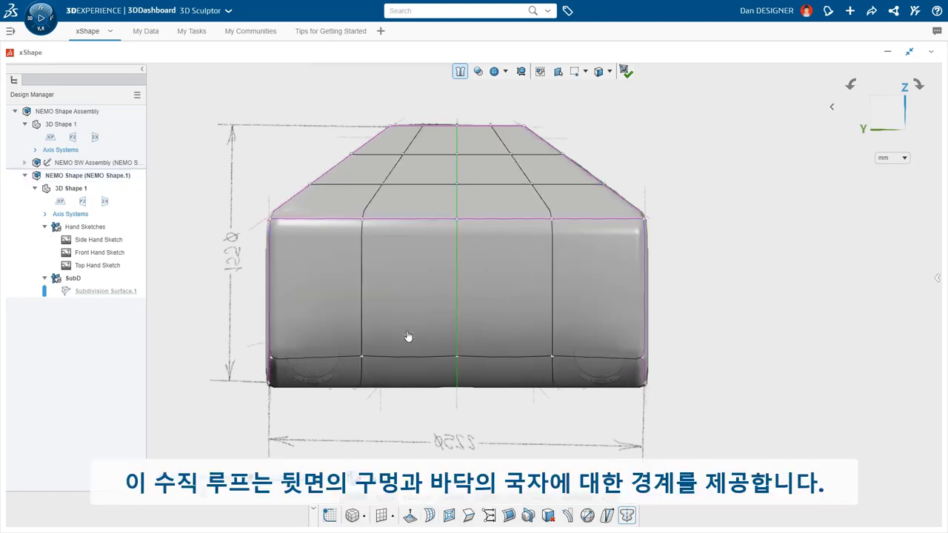
Make the body semi-transparent and raise its bottom centre vertices onto the lower arch of the front sketch.
drag(476, 90, 488, 90)
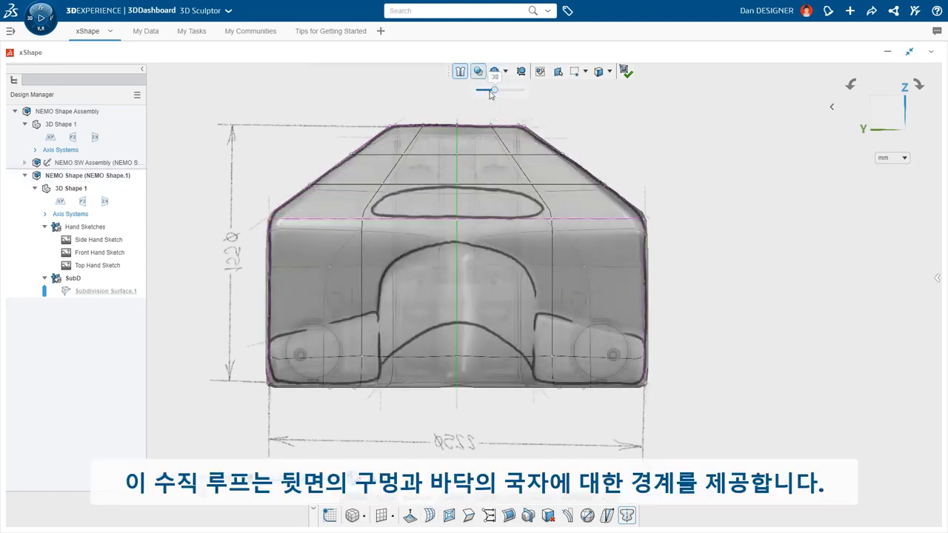
click(457, 382)
drag(464, 358, 467, 257)
Turn off Symmetry and restore the plain body display by hiding the Hand Sketches and resetting the transparency to 0.
click(627, 516)
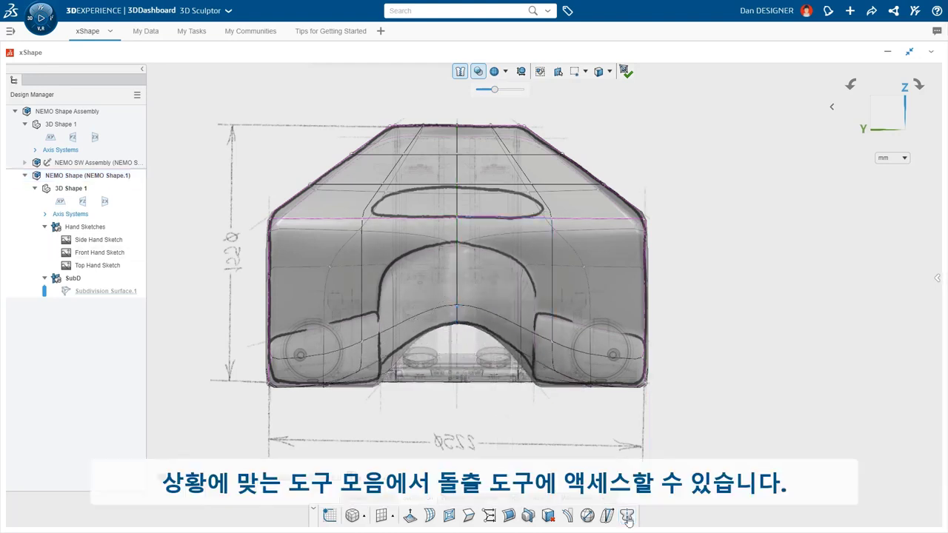
click(101, 228)
click(124, 201)
drag(494, 90, 476, 91)
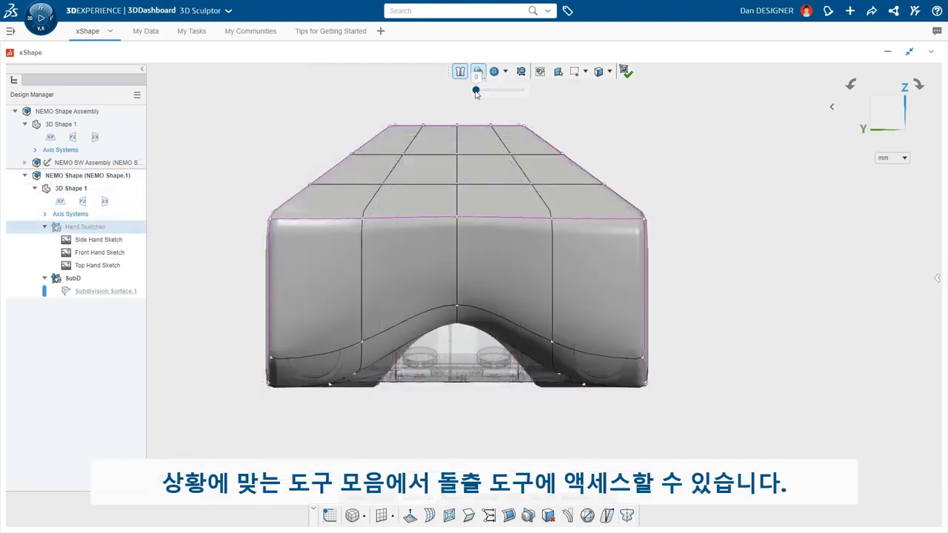
Select the lower rear hood face beside the centre line and the opposite face on the hood's front for the opening.
click(415, 197)
middle_drag(414, 197, 513, 224)
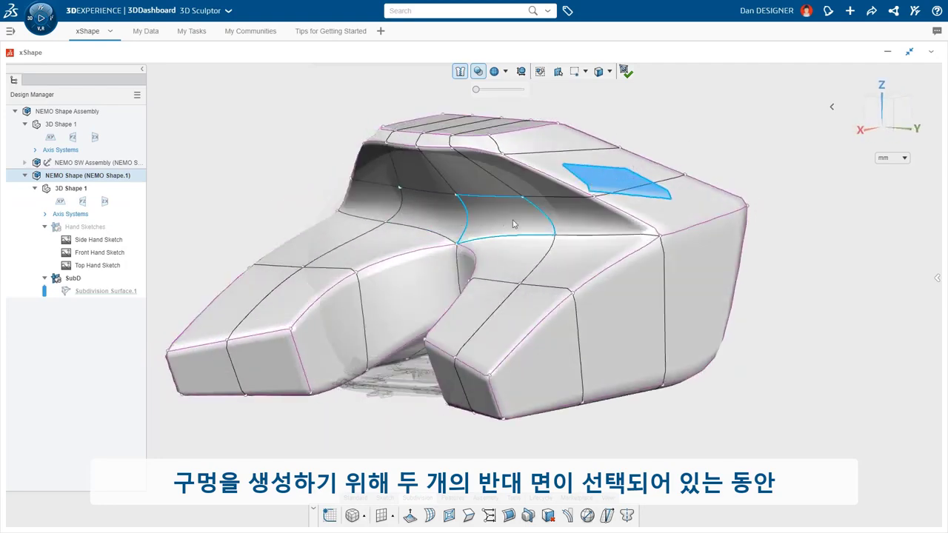
ctrl+click(513, 224)
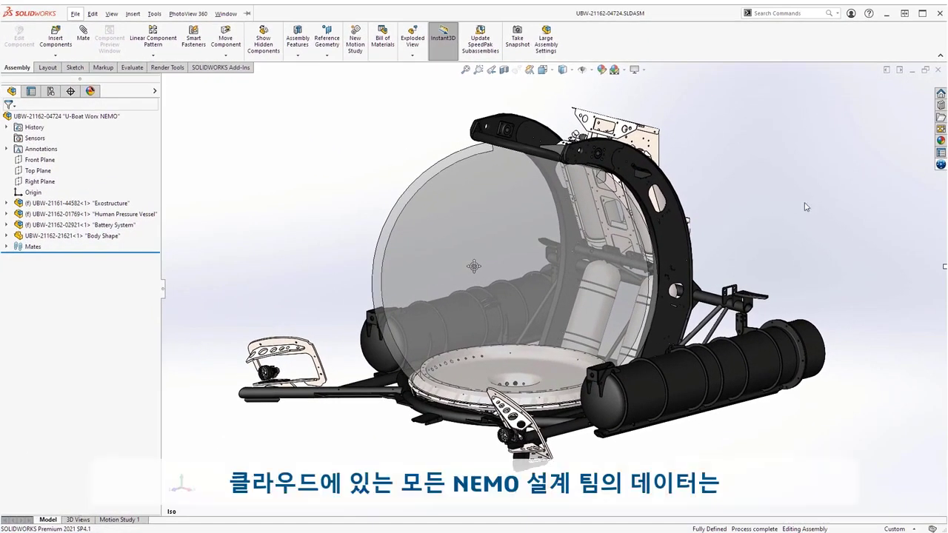
click(939, 165)
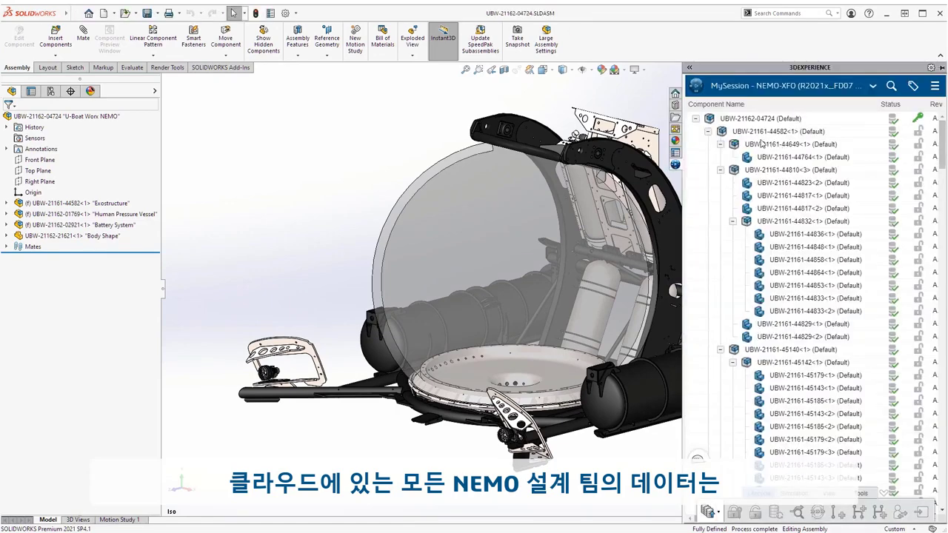
click(707, 131)
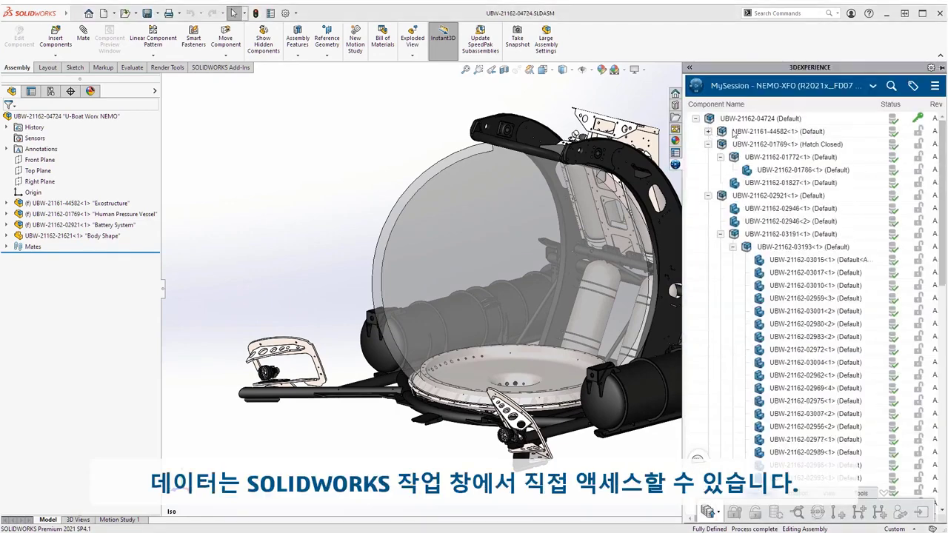
click(746, 131)
ctrl+click(750, 144)
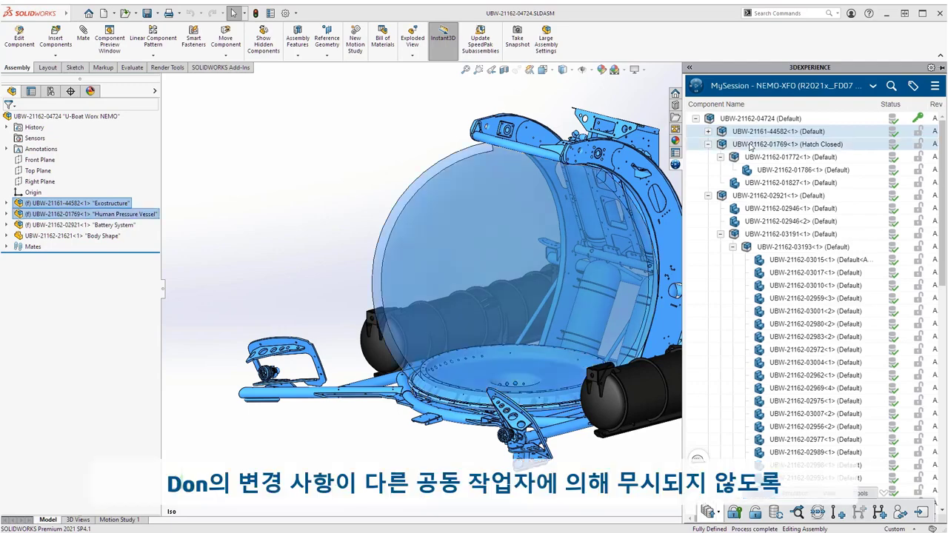
right_click(750, 146)
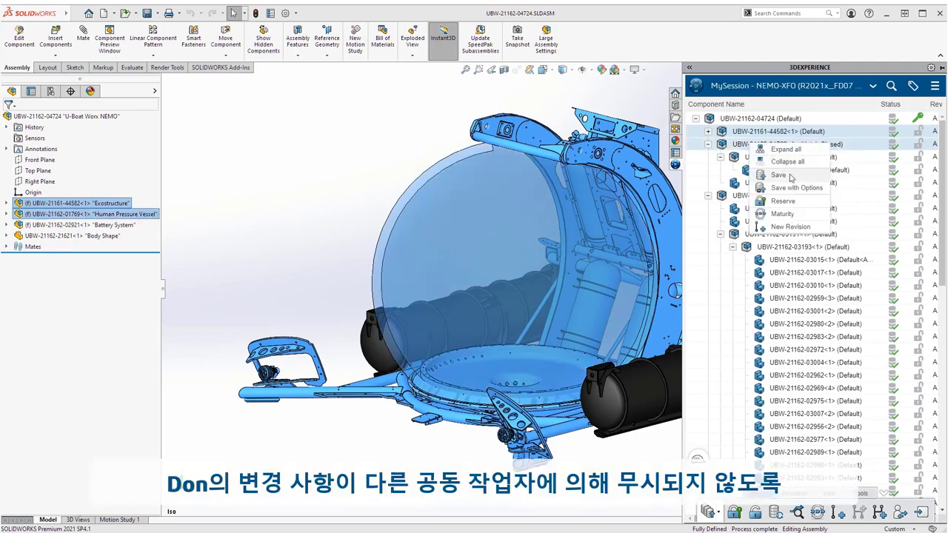
click(804, 204)
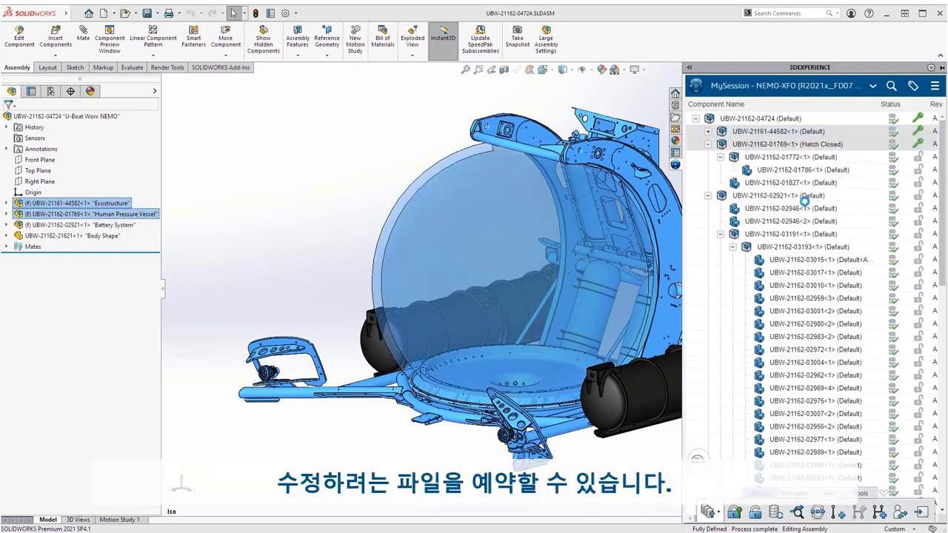
Edit the Exostructure subassembly in the context of the NEMO assembly and show the 3DEXPERIENCE session structure.
click(5, 203)
click(91, 203)
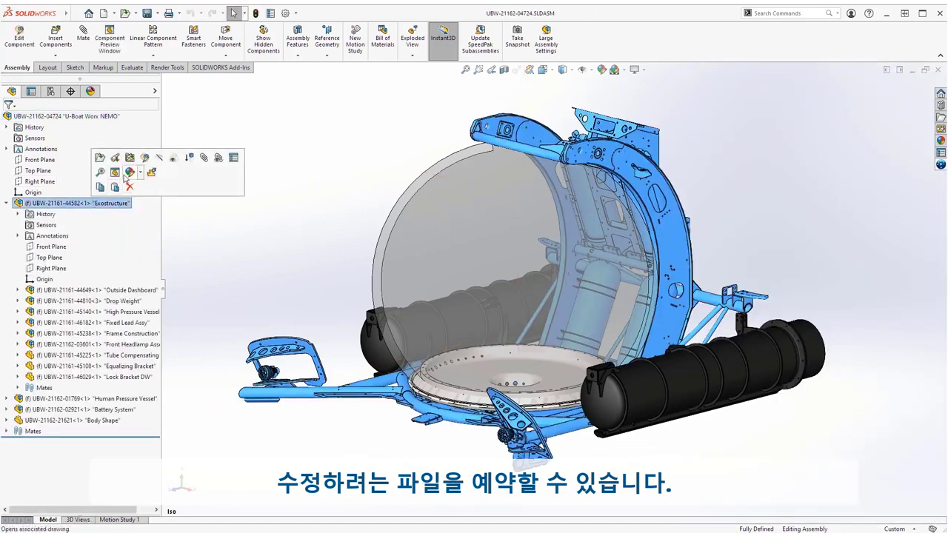
click(128, 173)
click(940, 164)
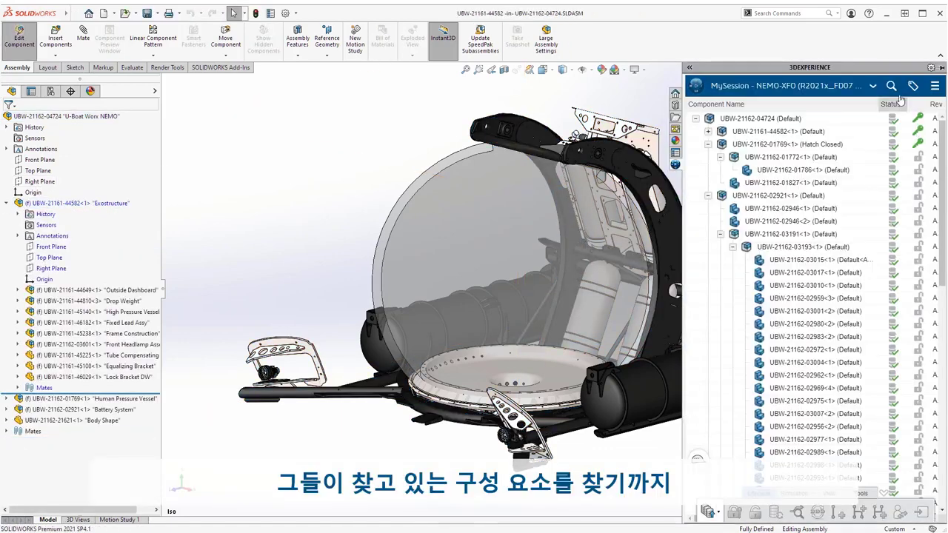
Search the 3DEXPERIENCE database for "propulsion" and insert the found subassembly into the Exostructure.
click(892, 85)
text(propulsion)
key(Return)
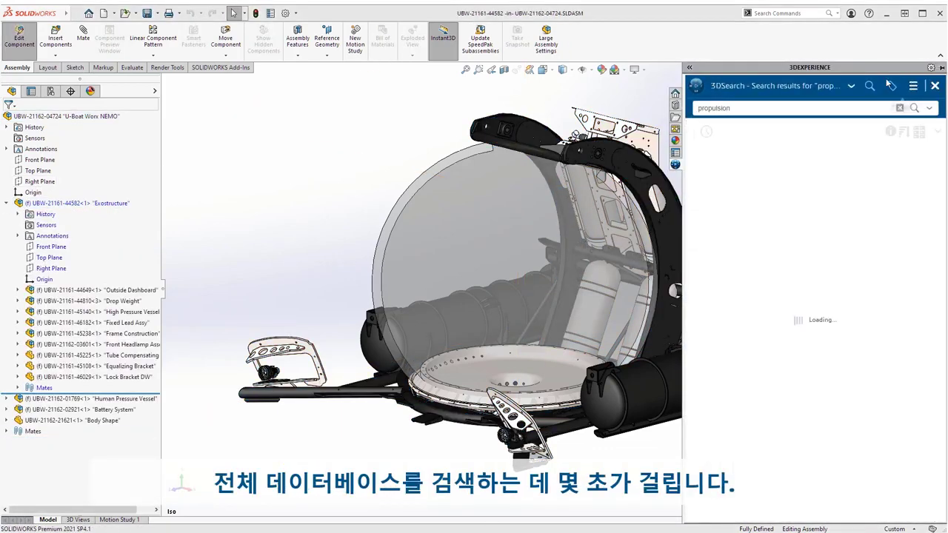
drag(787, 170, 317, 211)
click(6, 202)
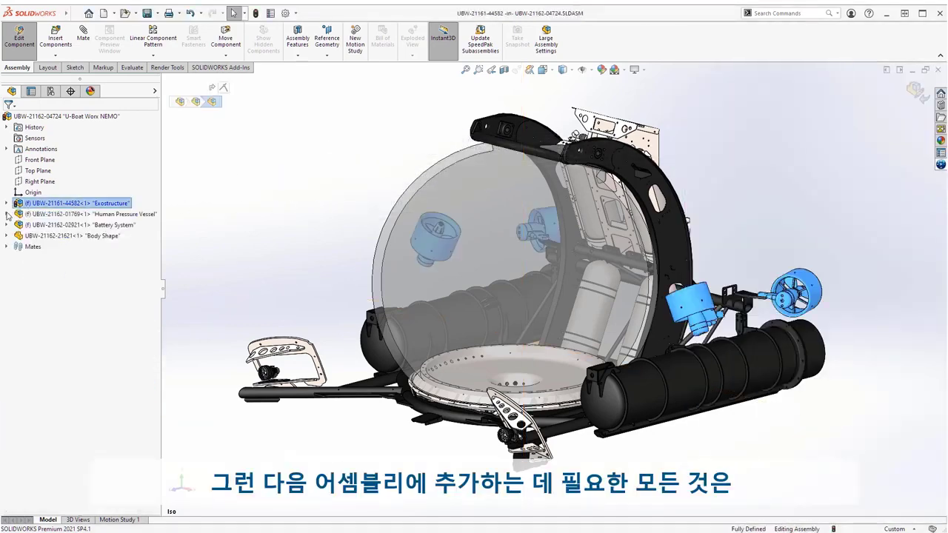
click(5, 214)
click(47, 214)
click(104, 171)
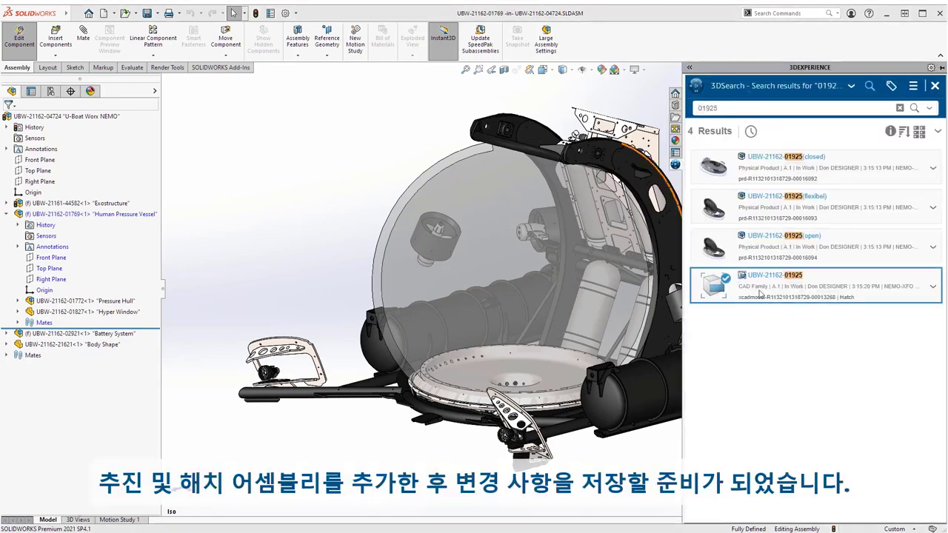
drag(758, 289, 347, 254)
click(7, 214)
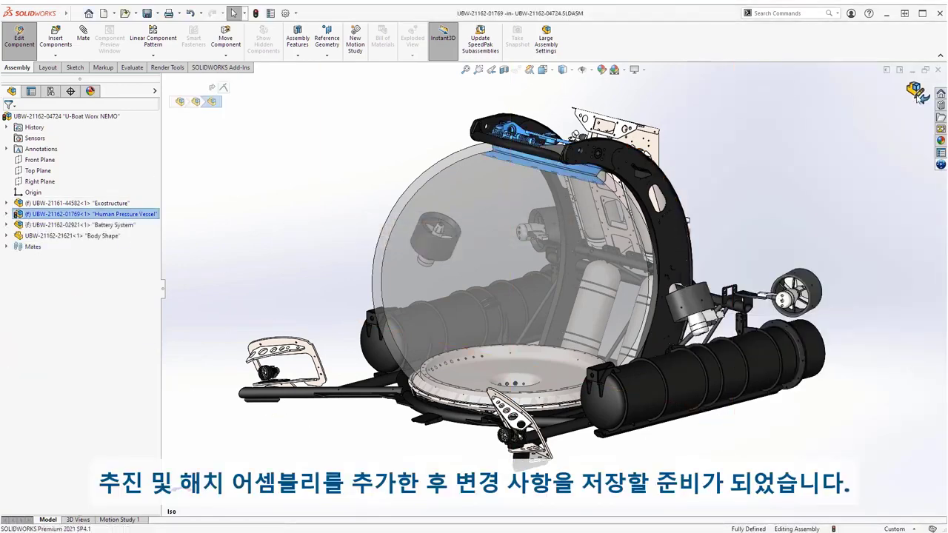
click(915, 92)
click(940, 164)
click(935, 87)
right_click(792, 140)
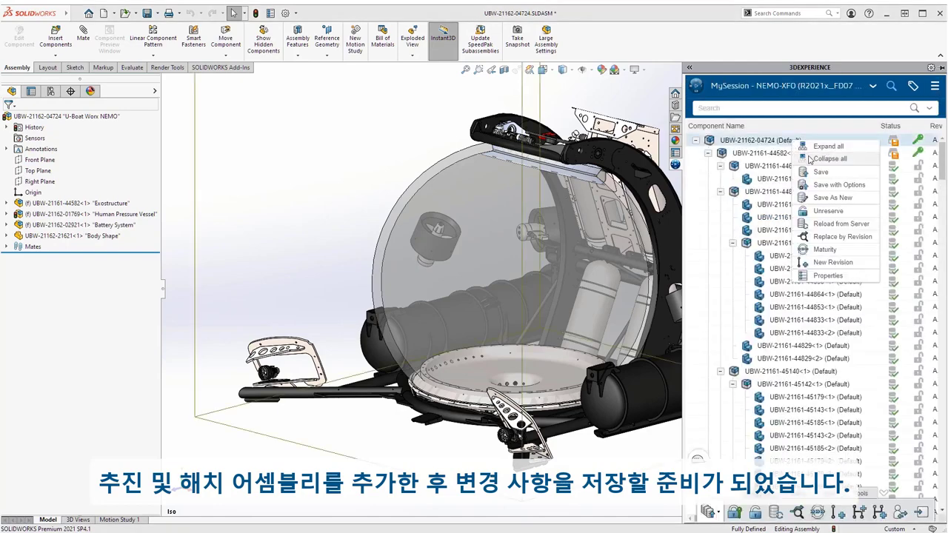
click(834, 178)
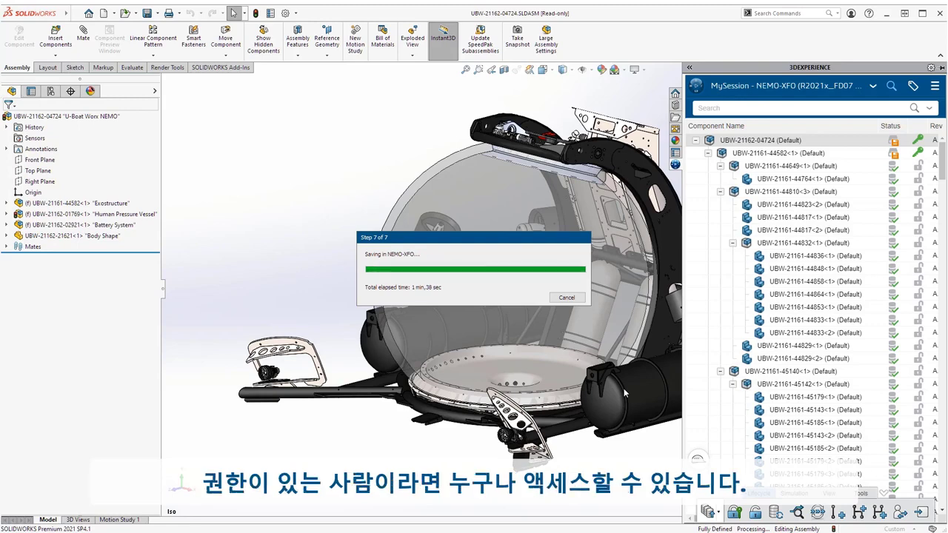
click(101, 236)
click(146, 202)
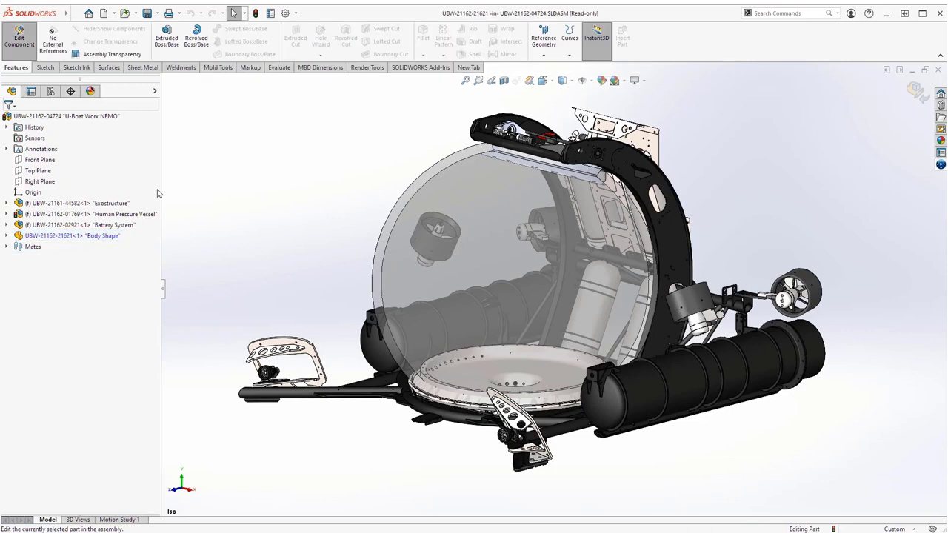
click(940, 164)
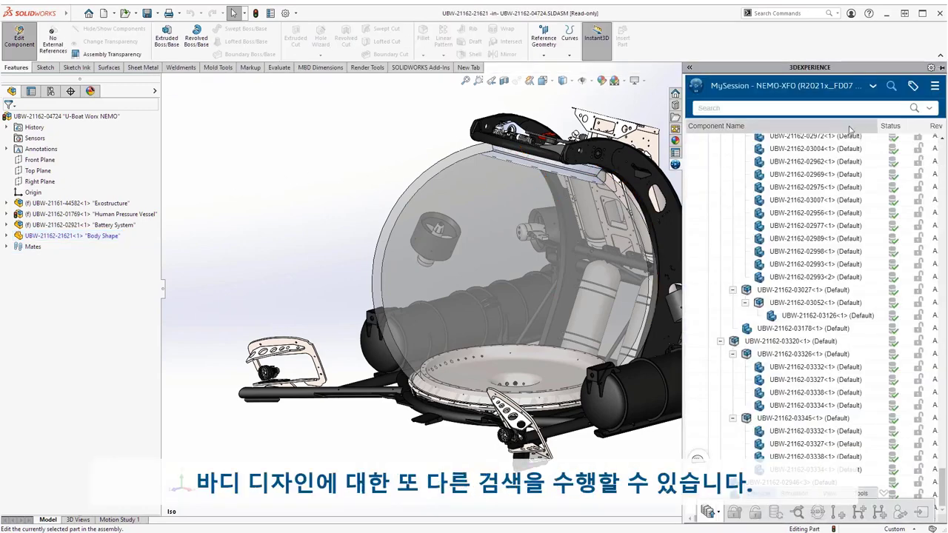
click(811, 109)
text(body shape)
key(Return)
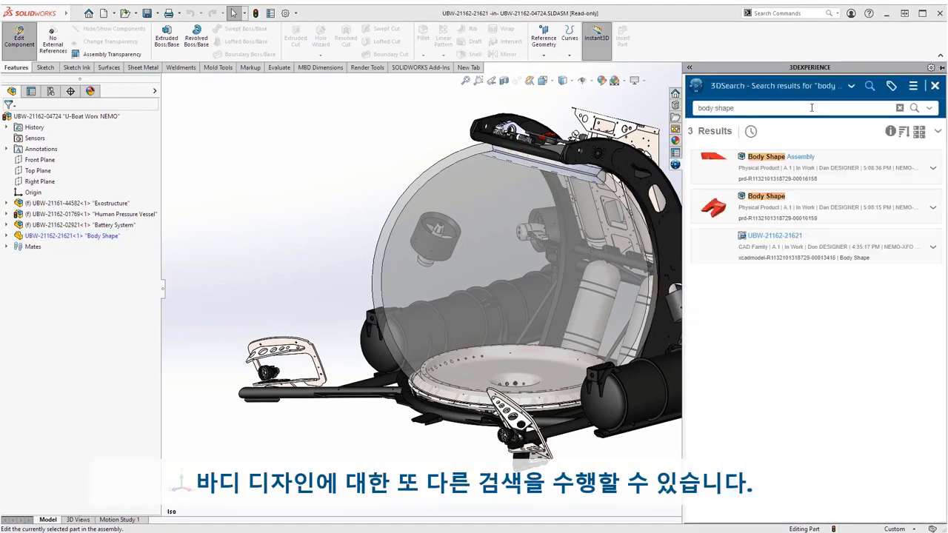
drag(777, 204, 317, 218)
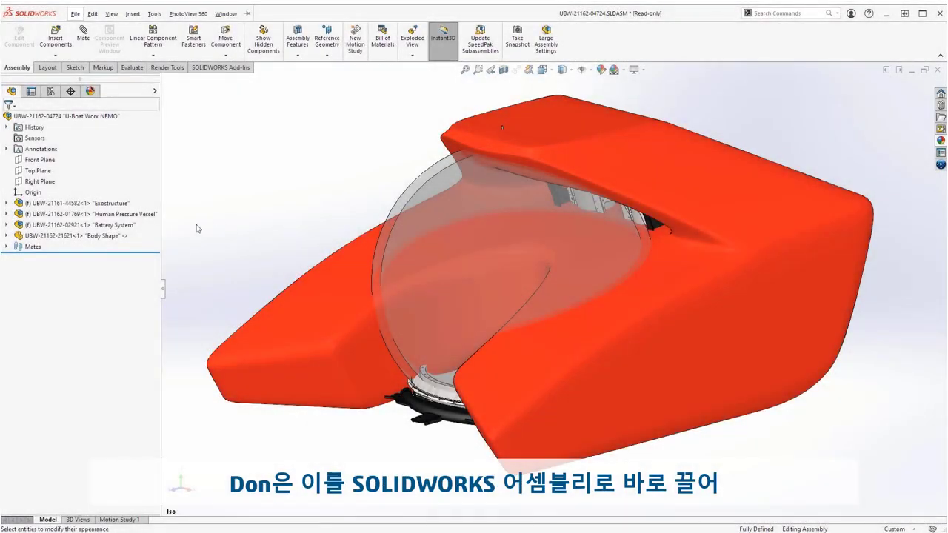
Make the Body Shape component transparent in the NEMO assembly so the internal components can be checked against it.
click(118, 235)
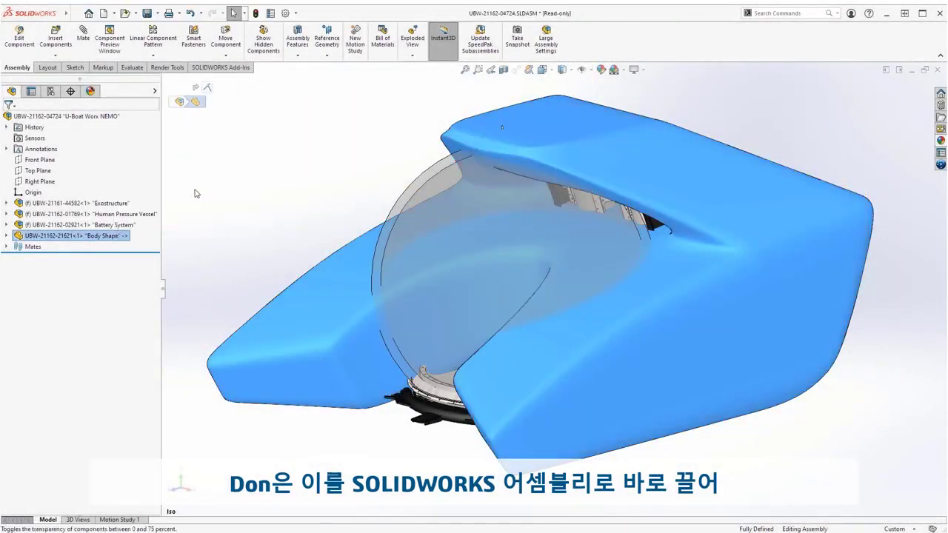
click(250, 190)
middle_drag(381, 174, 706, 181)
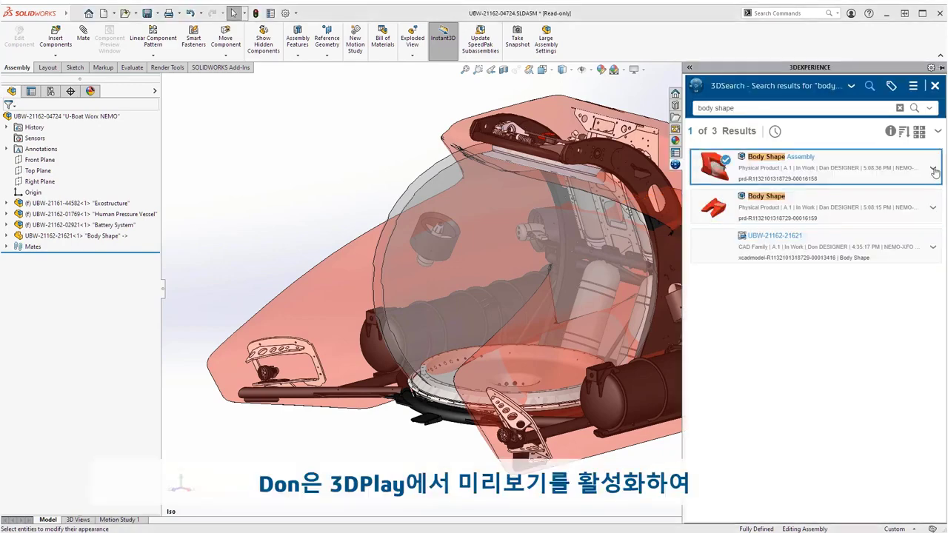
Preview the Body Shape Assembly in 3DPlay and mark the hatch area and the side propeller areas with blue freehand circles and arrows.
click(932, 168)
click(903, 236)
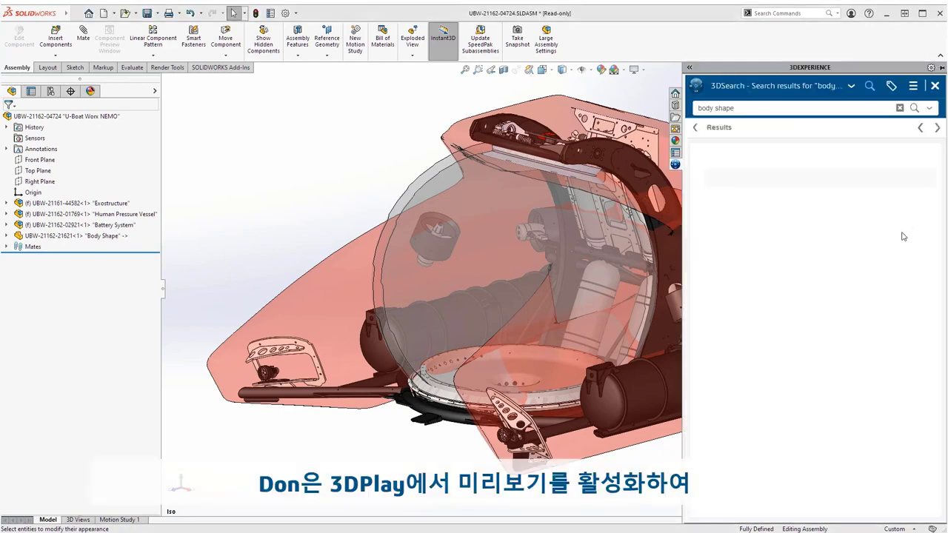
click(620, 495)
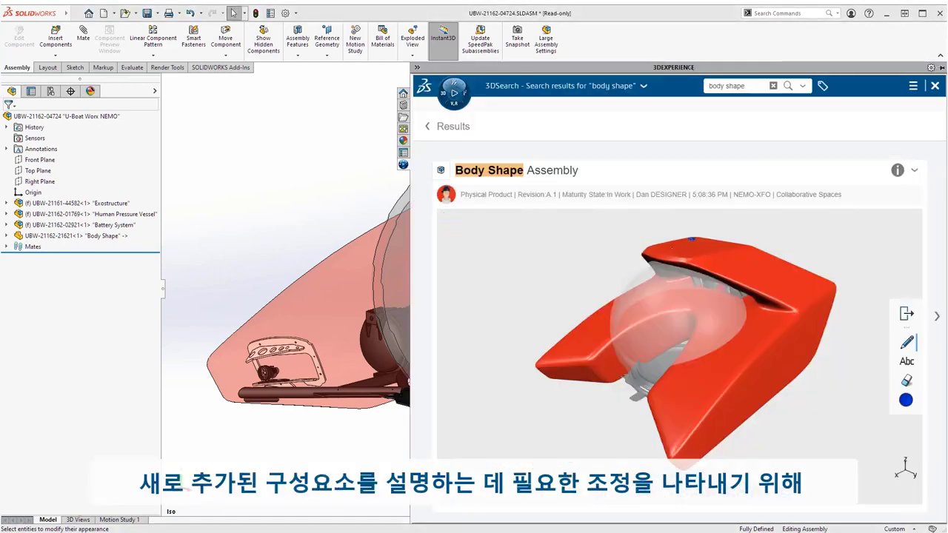
drag(690, 239, 715, 252)
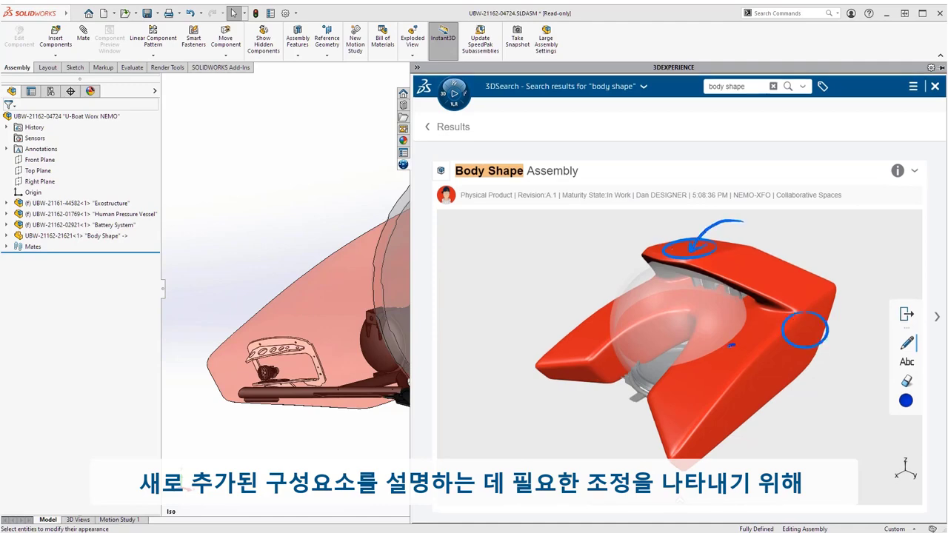
drag(731, 345, 764, 382)
Publish the annotated image to the NEMO Design Team community as a post titled "Assembly Update" asking for body changes around the propellers and hatch.
click(679, 500)
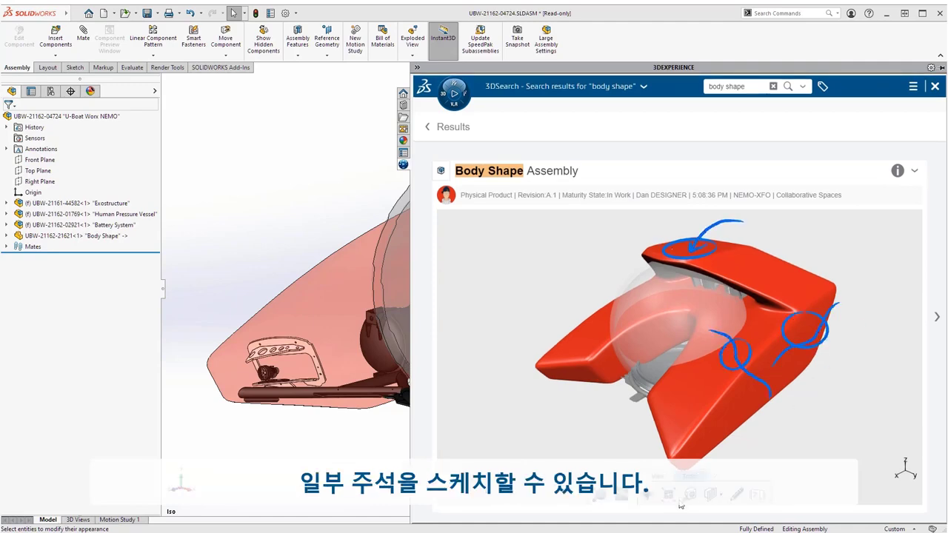
click(623, 496)
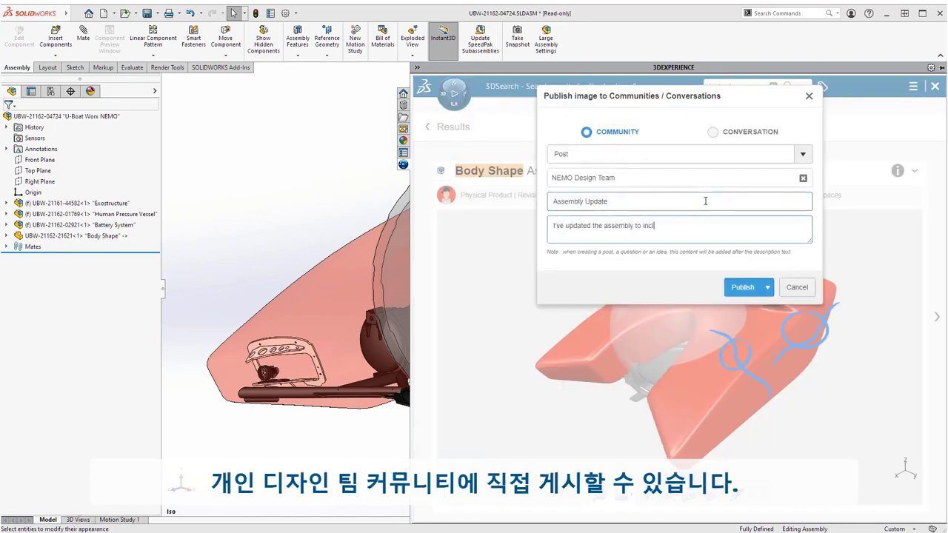
click(742, 286)
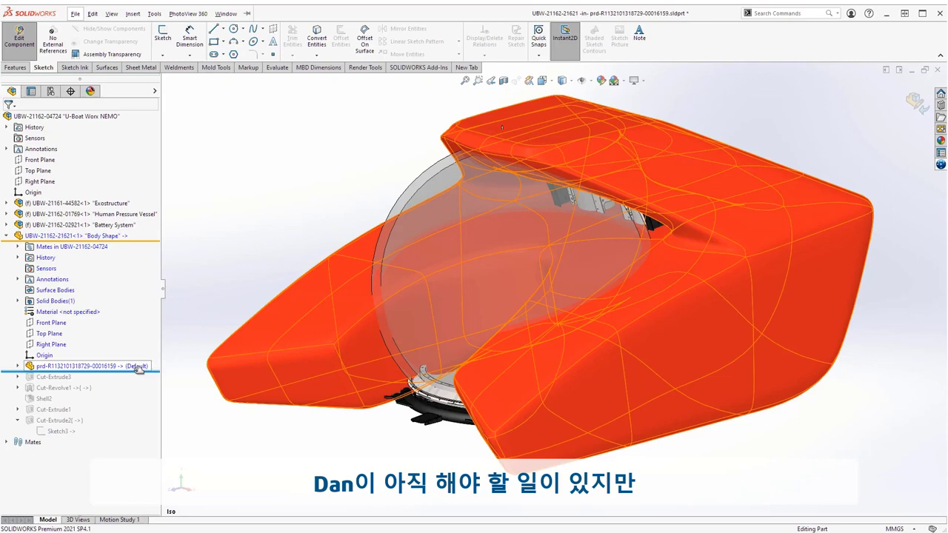
Roll the Body Shape part's feature history forward past Cut-Extrude2 to restore the cuts and shell.
drag(139, 369, 132, 438)
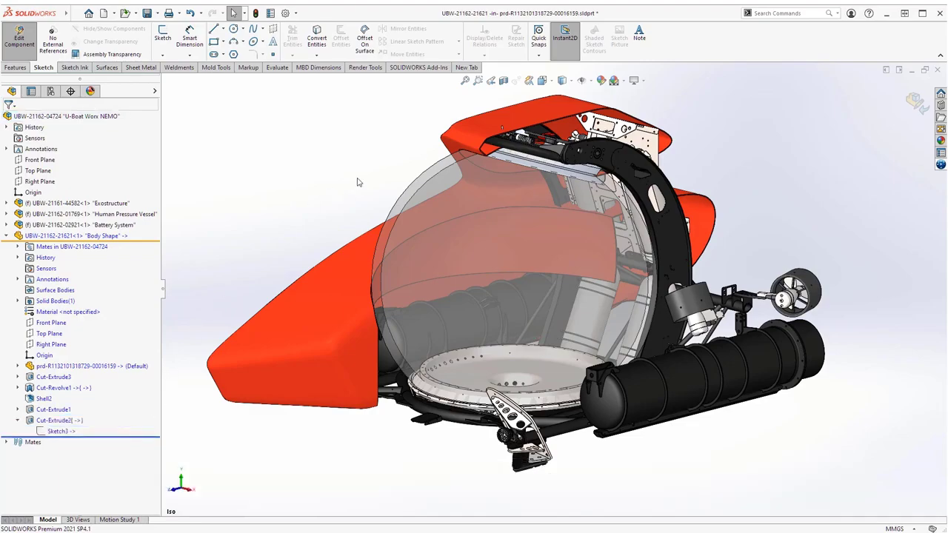
mouse_move(395, 178)
middle_down()
mouse_move(383, 167)
mouse_move(333, 178)
mouse_move(1, 148)
mouse_move(170, 192)
mouse_move(385, 185)
middle_up()
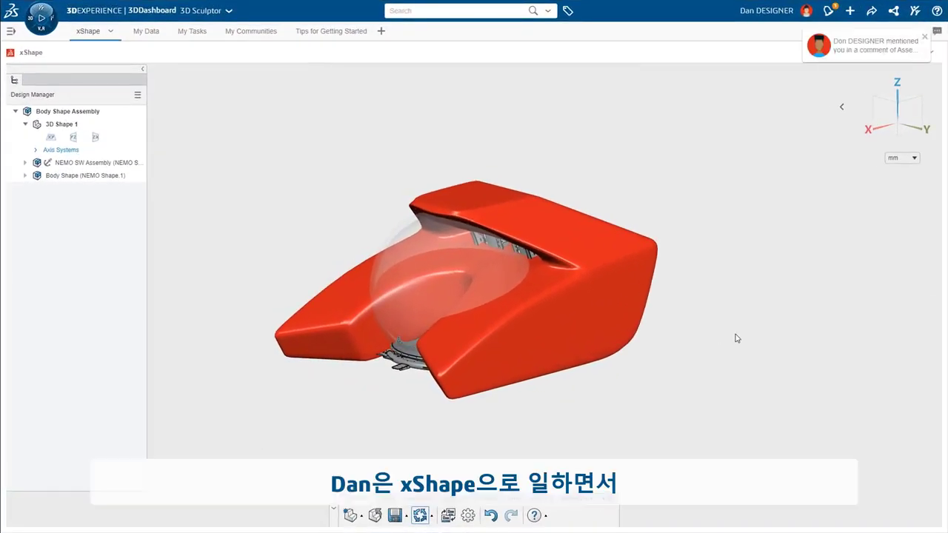
Switch to the 3DEXPERIENCE dashboard, open the post from the mention notification and reply with the comment "On it!".
click(848, 48)
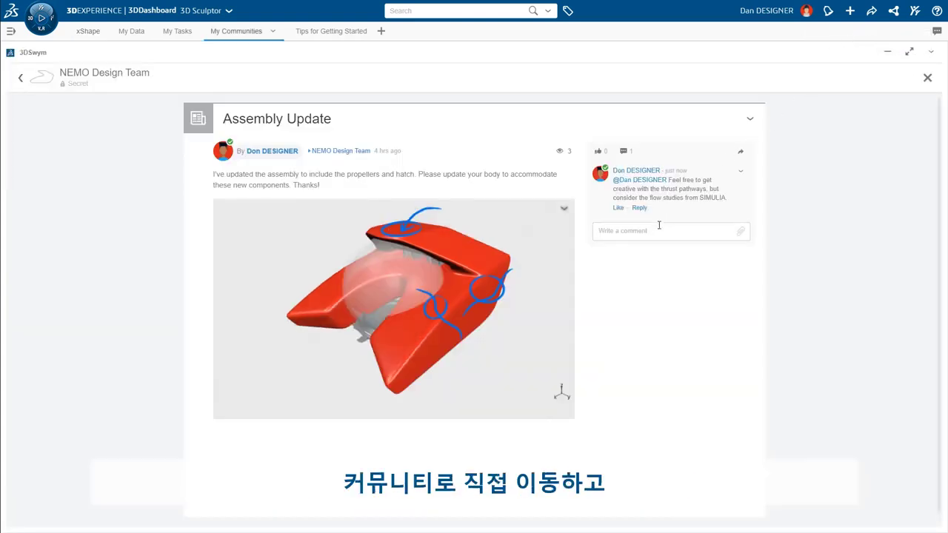
click(654, 230)
text(On it!)
key(Return)
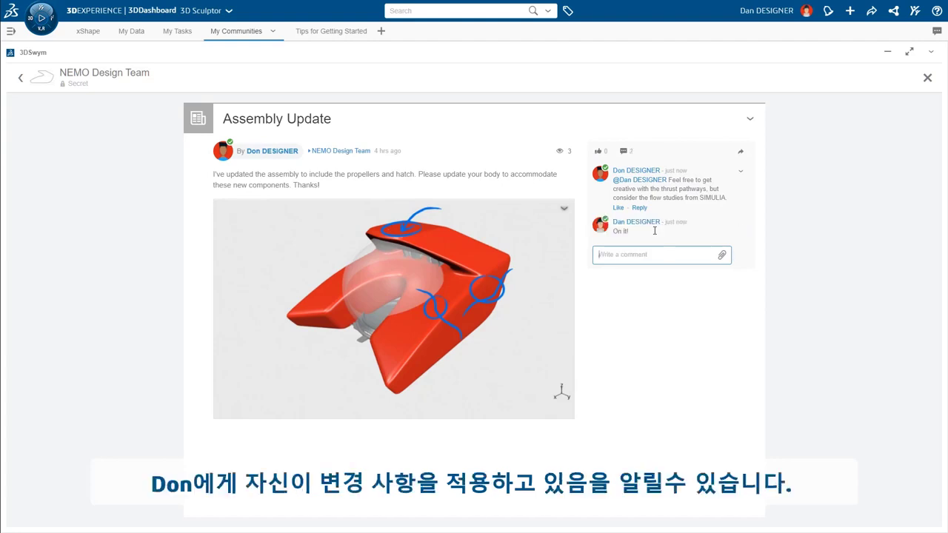
Return to xShape and refresh the NEMO SW Assembly to its latest version.
click(87, 34)
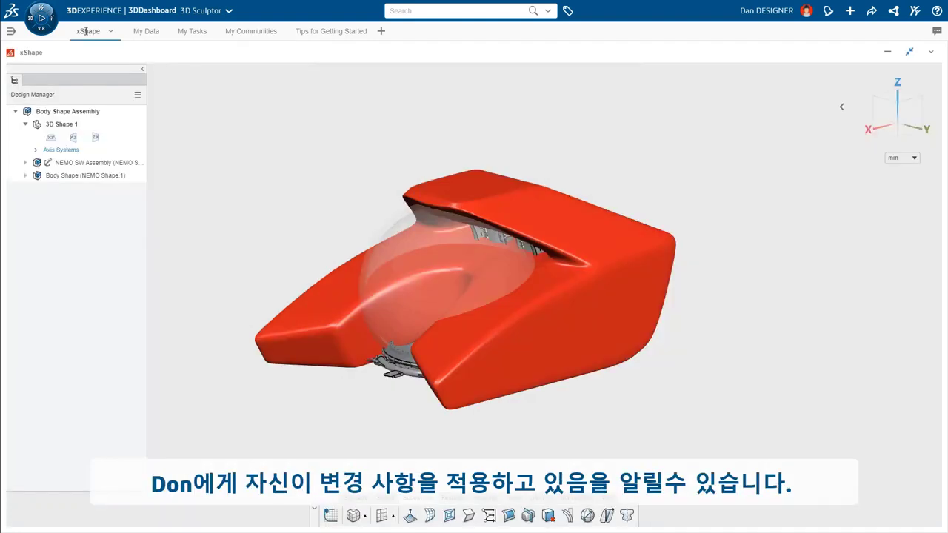
click(120, 163)
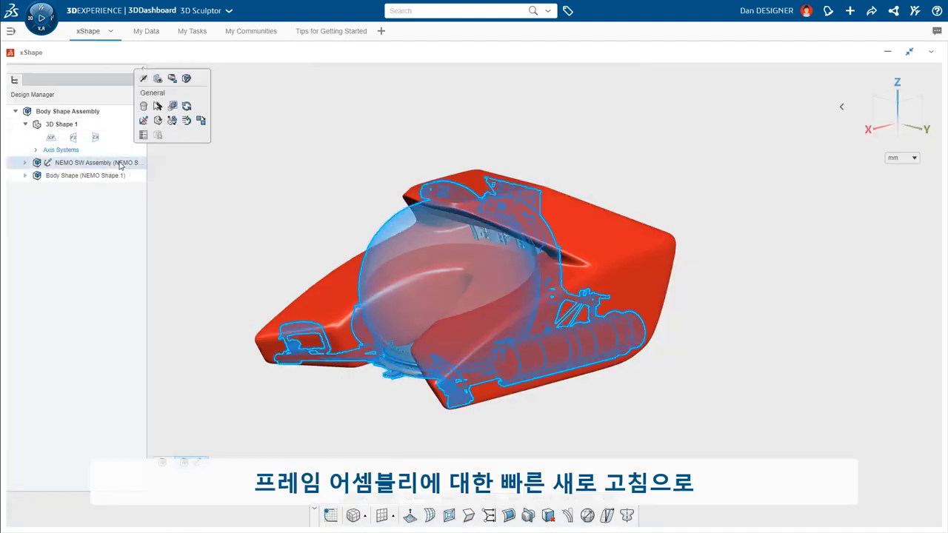
click(186, 108)
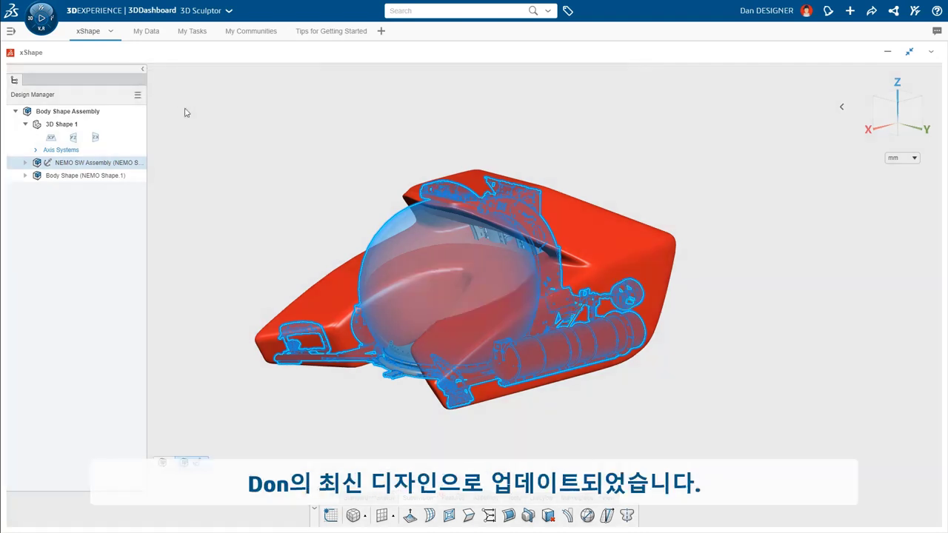
Temporarily hide the Body Shape and examine the added propulsion and hatch subassemblies in the NEMO SW Assembly structure.
click(116, 175)
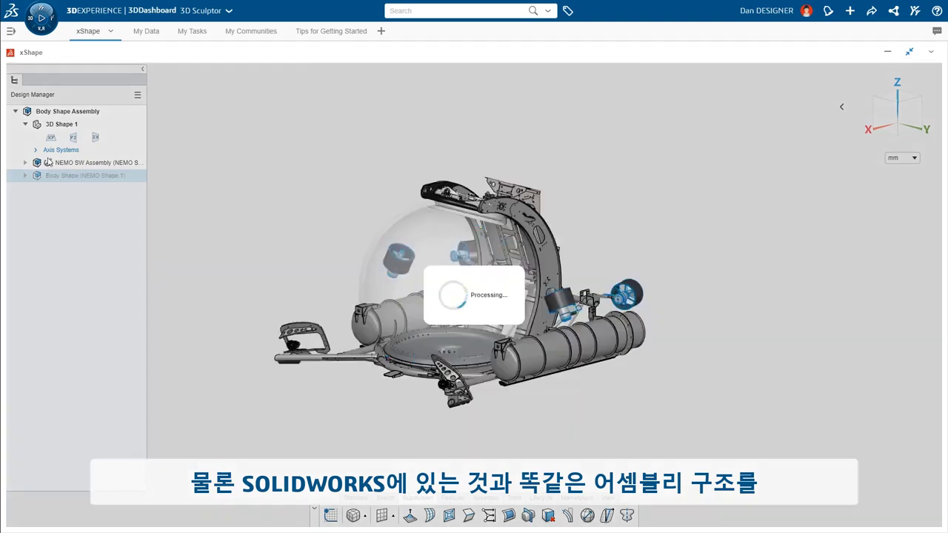
click(25, 163)
click(46, 228)
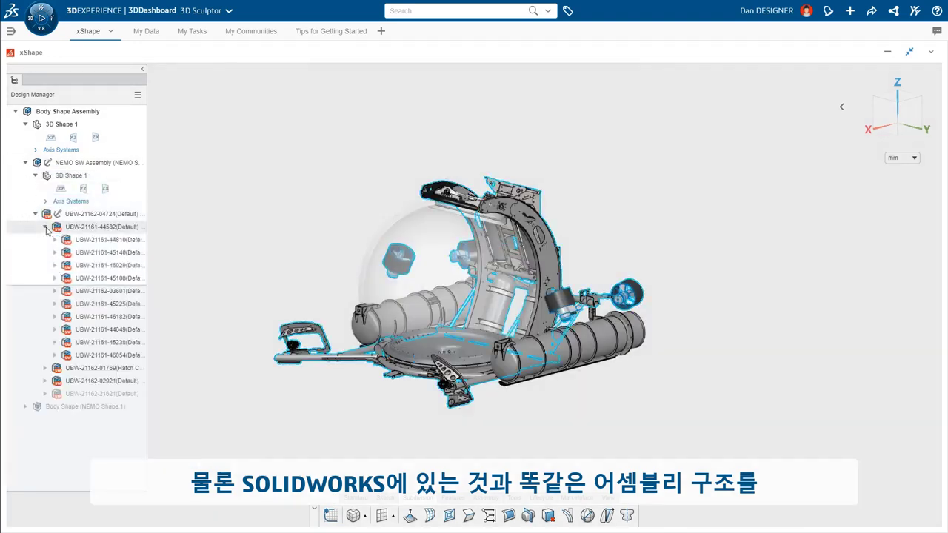
click(45, 368)
click(104, 406)
click(111, 330)
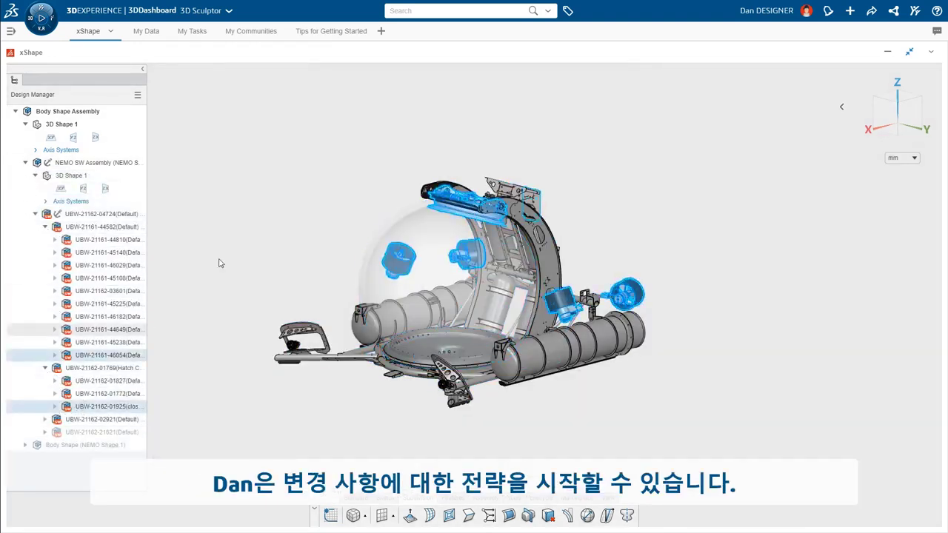
click(219, 263)
click(25, 163)
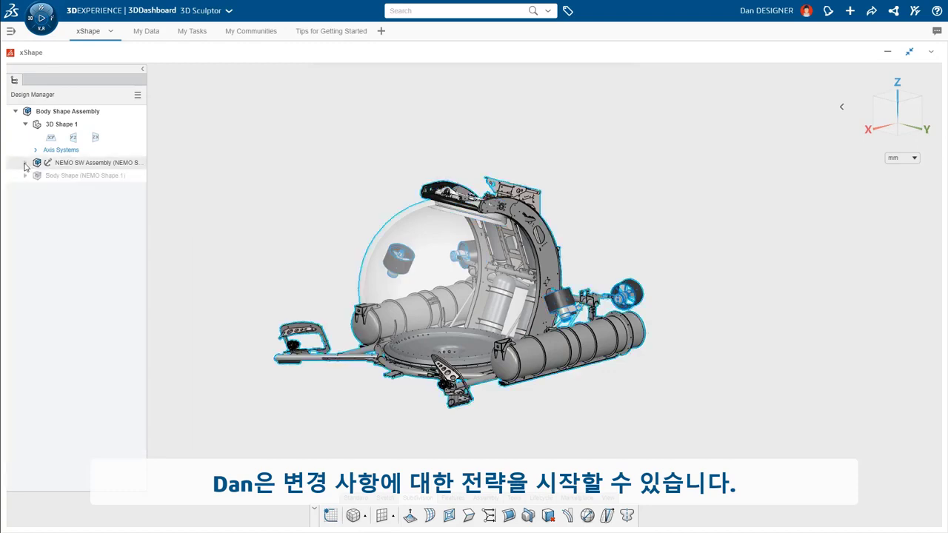
double_click(40, 178)
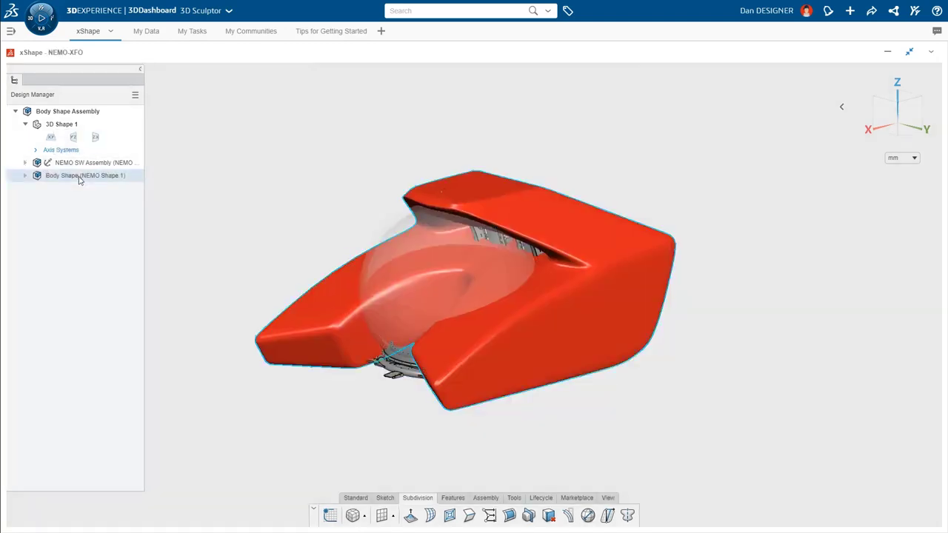
Activate the Body Shape's 3D Shape and add an ordered geometrical set named "Reference Sketches".
click(80, 194)
click(103, 153)
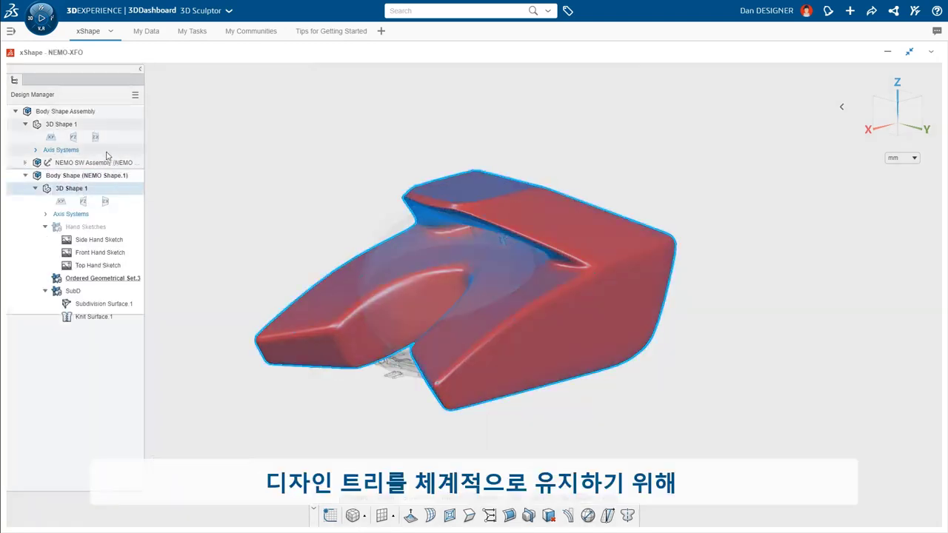
double_click(104, 279)
text(Reference Sketches)
key(Return)
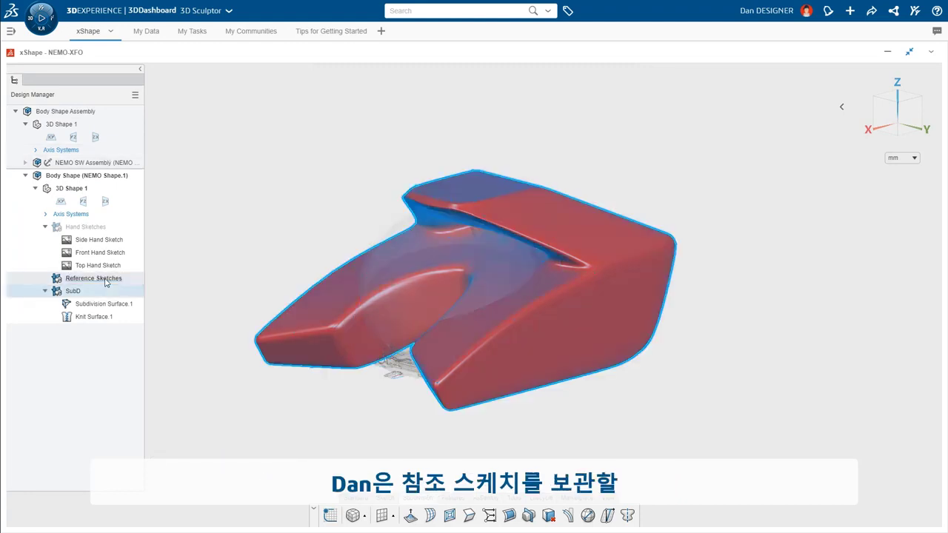
Hide the SubD set and convert the hatch opening's outer edge into a sketch in the Reference Sketches set.
click(74, 292)
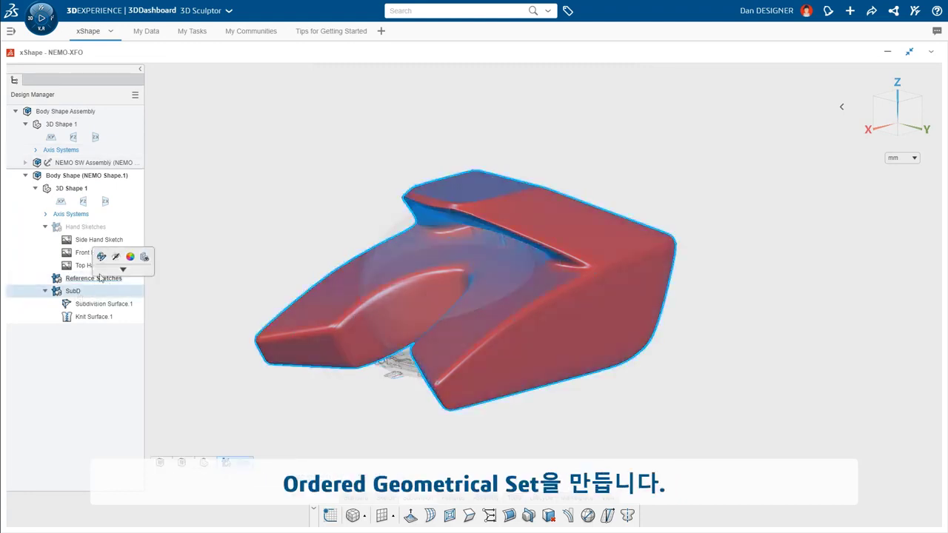
click(115, 257)
scroll(479, 225, up, 10)
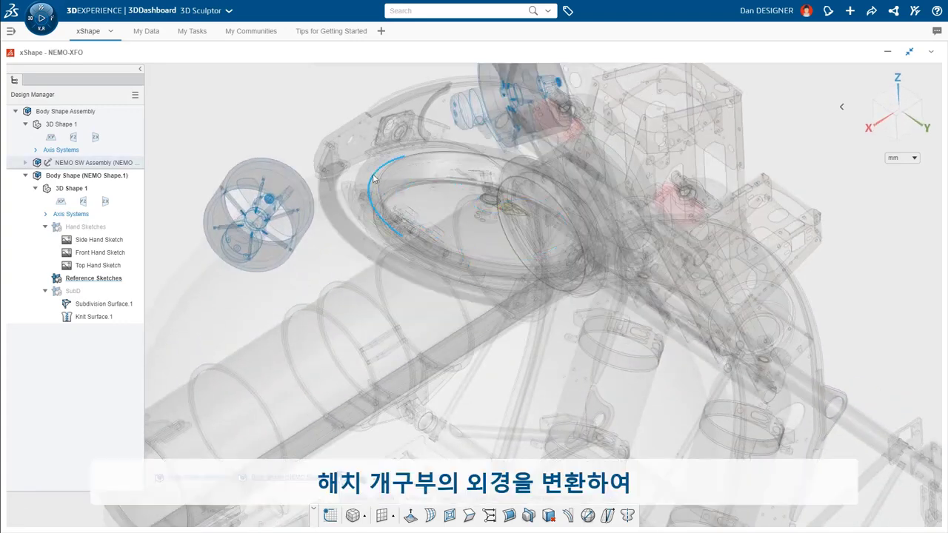
click(362, 180)
click(386, 139)
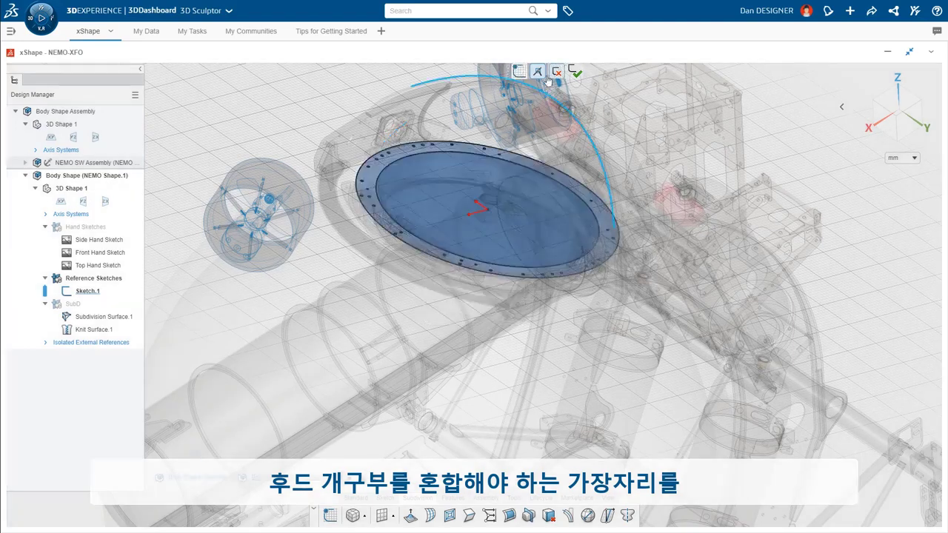
click(579, 74)
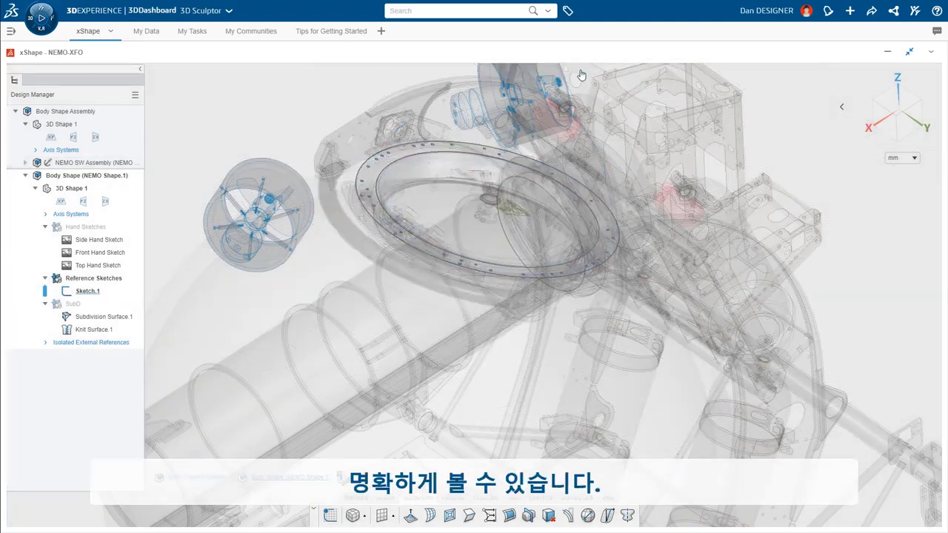
Show the SubD set again, edit the subdivision surface and subdivide the hood faces above the hatch sketch.
click(73, 303)
click(107, 265)
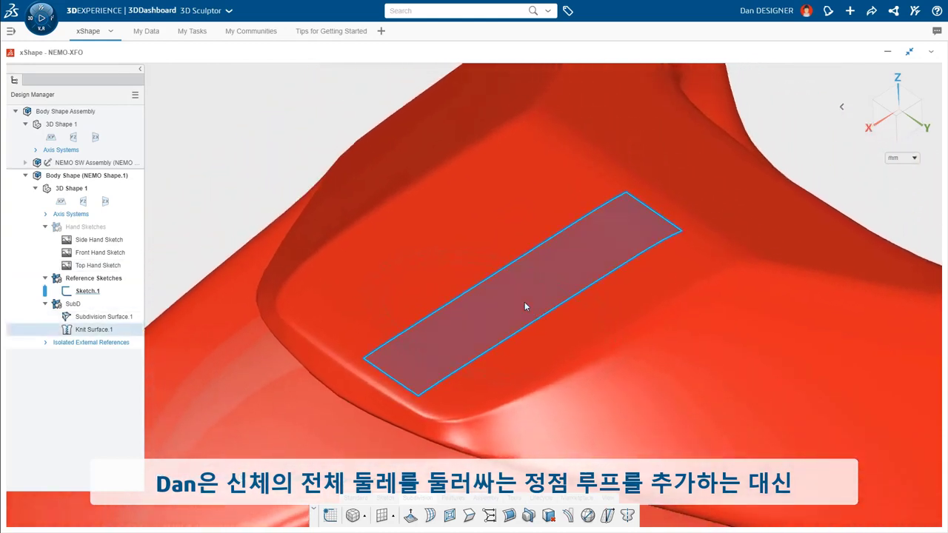
double_click(524, 301)
ctrl+click(556, 335)
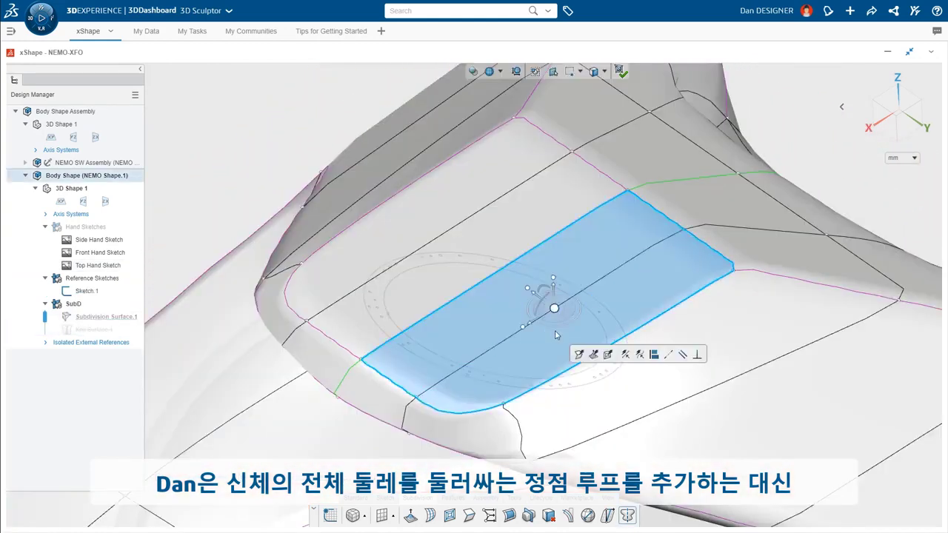
click(608, 356)
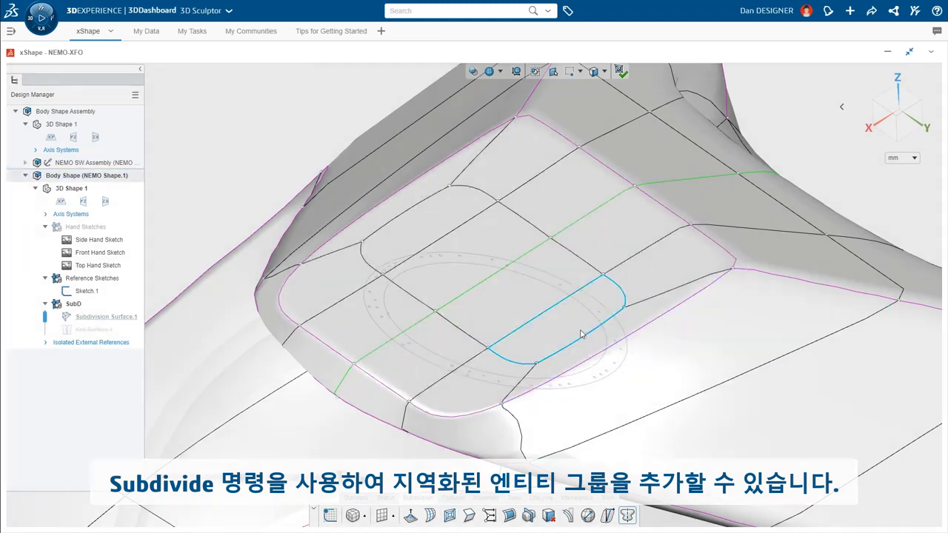
Delete the new inner faces of the subdivided hood area to create an opening over the hatch.
click(581, 334)
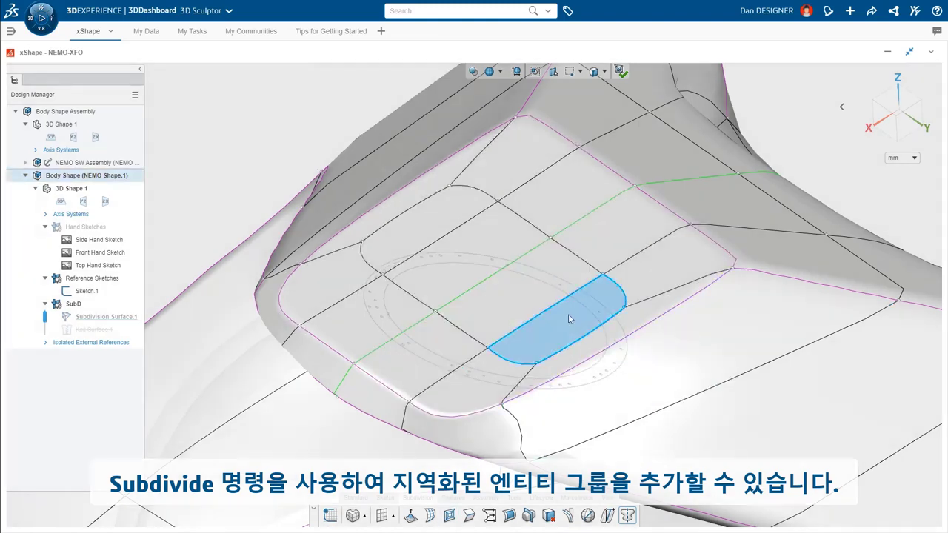
ctrl+click(447, 232)
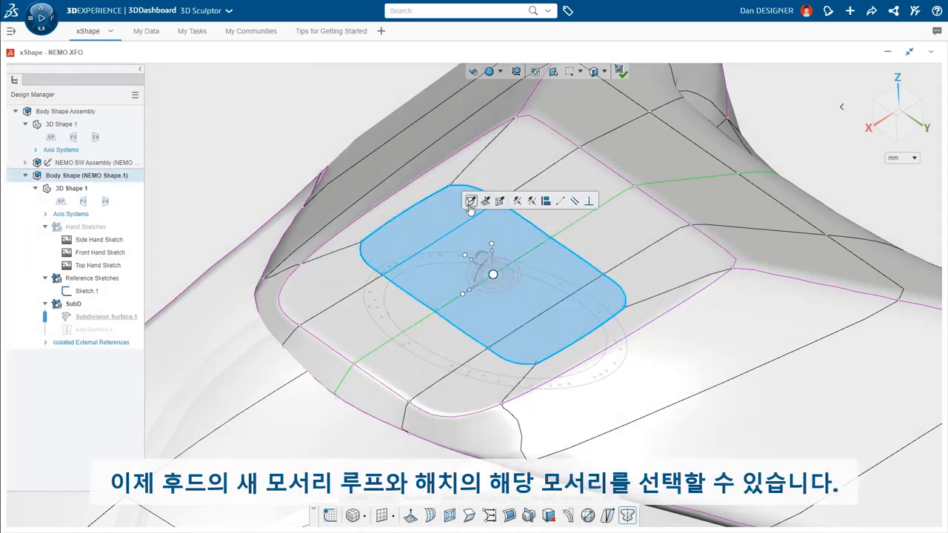
click(470, 202)
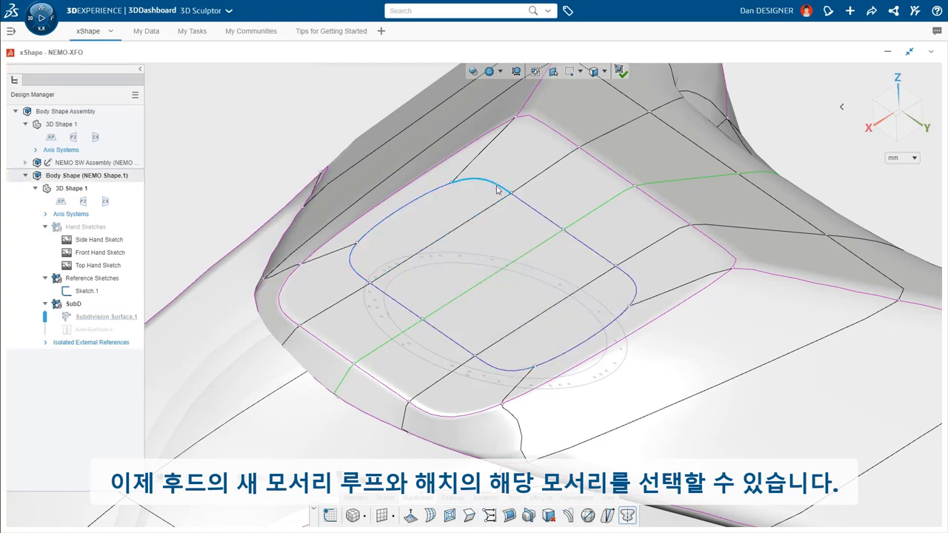
Align the edge loop of the hood opening to the hatch's circular reference sketch with Align to Curve.
double_click(497, 190)
ctrl+double_click(396, 301)
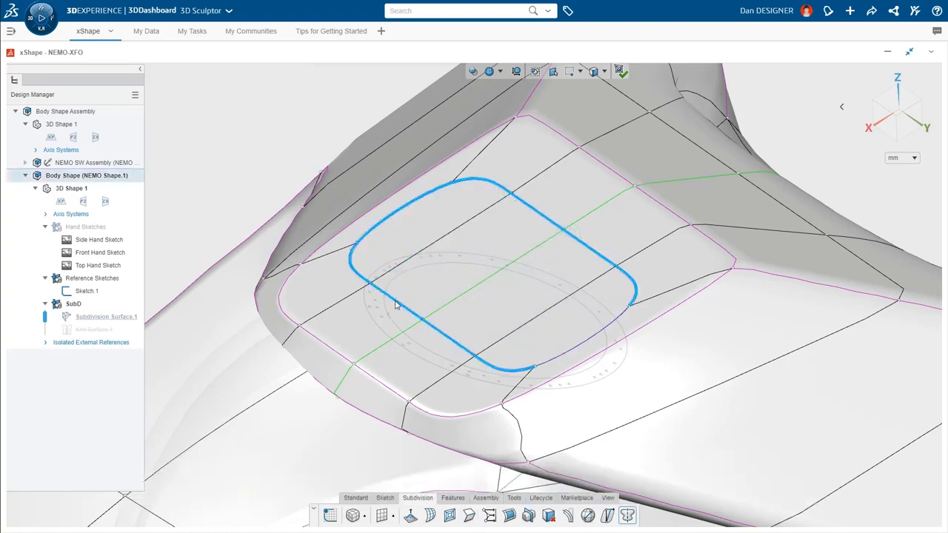
click(530, 271)
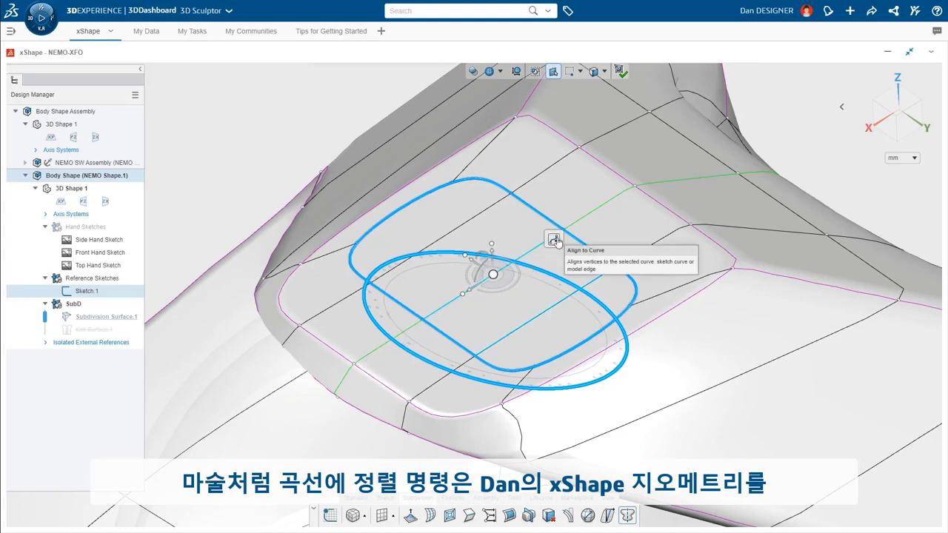
click(554, 239)
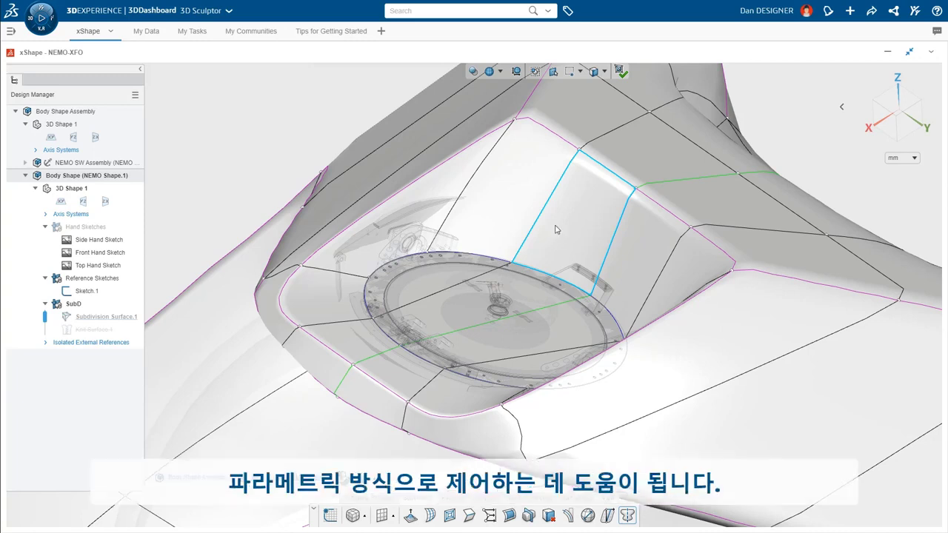
Show only the cage and align the five vertices along the hood's front lower edge into a straight line.
click(500, 73)
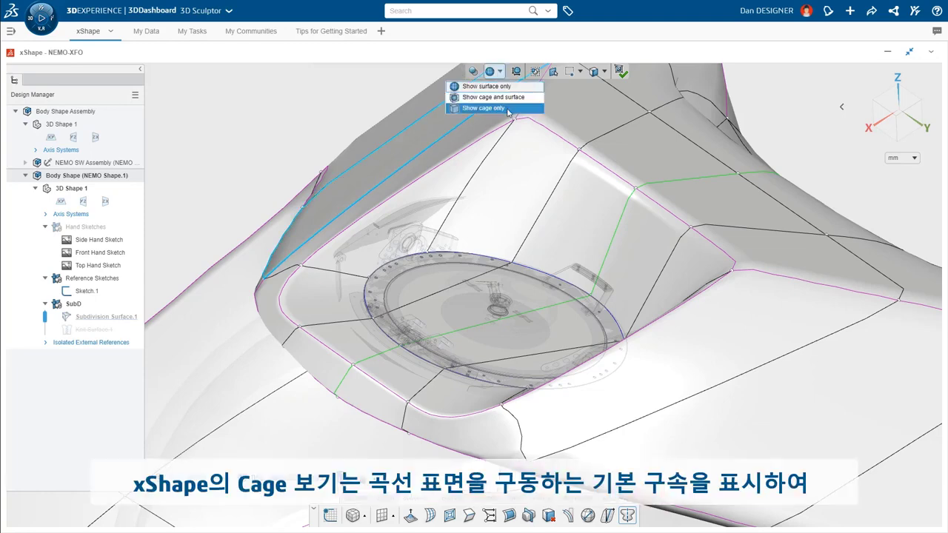
click(506, 109)
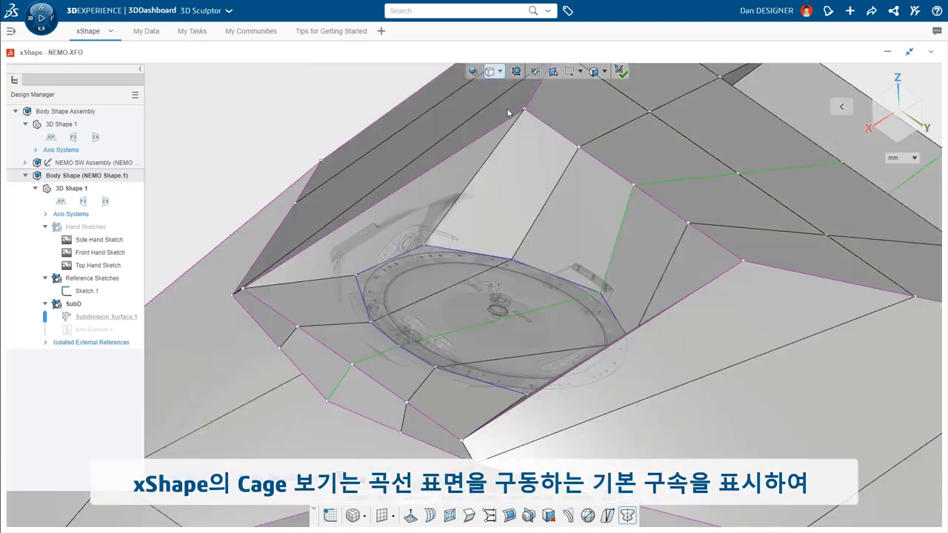
click(485, 185)
middle_drag(422, 340, 485, 250)
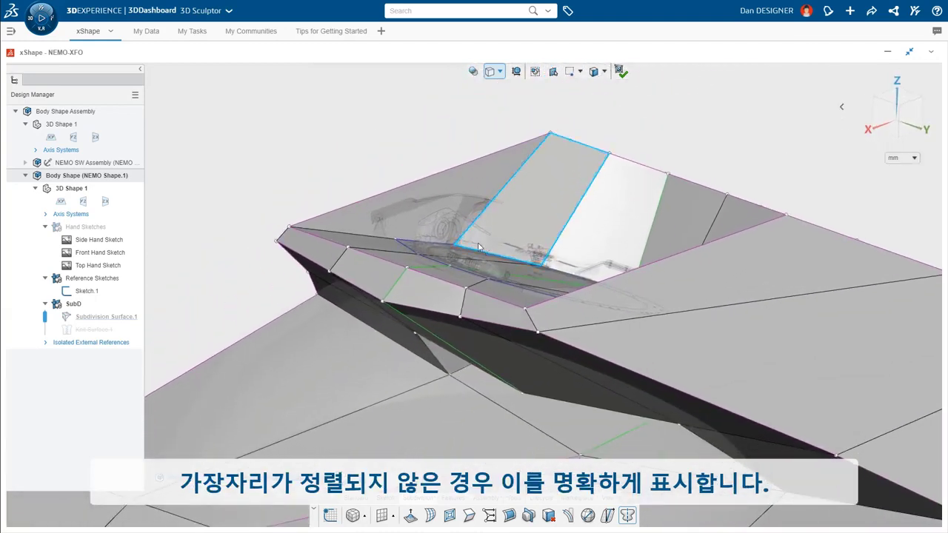
click(538, 333)
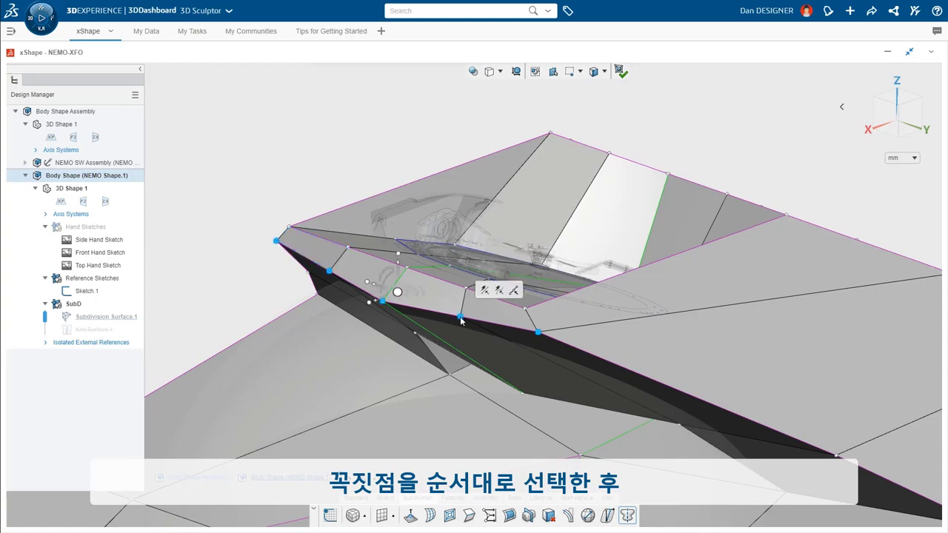
click(513, 291)
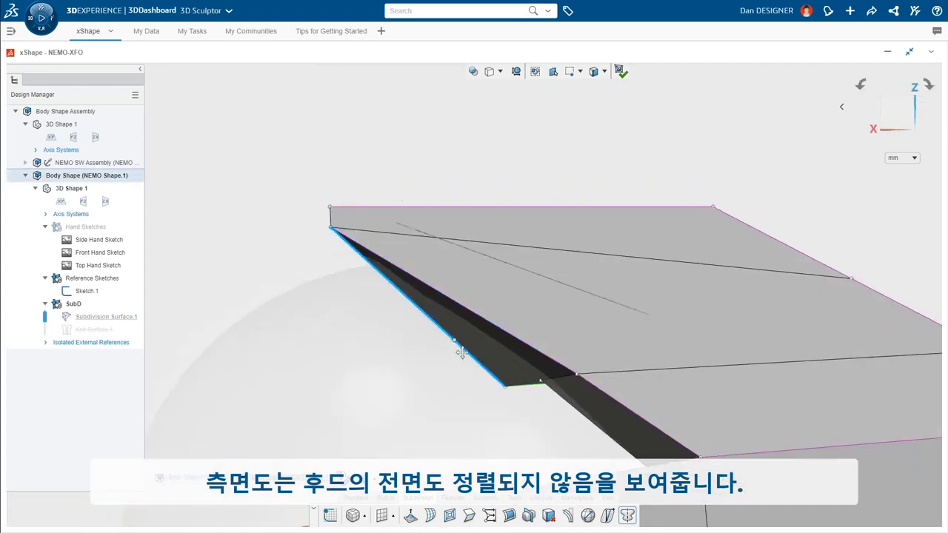
Pull the hood's front lower edge forward in the side view and make the hood's front underside faces coplanar.
middle_drag(462, 353, 484, 302)
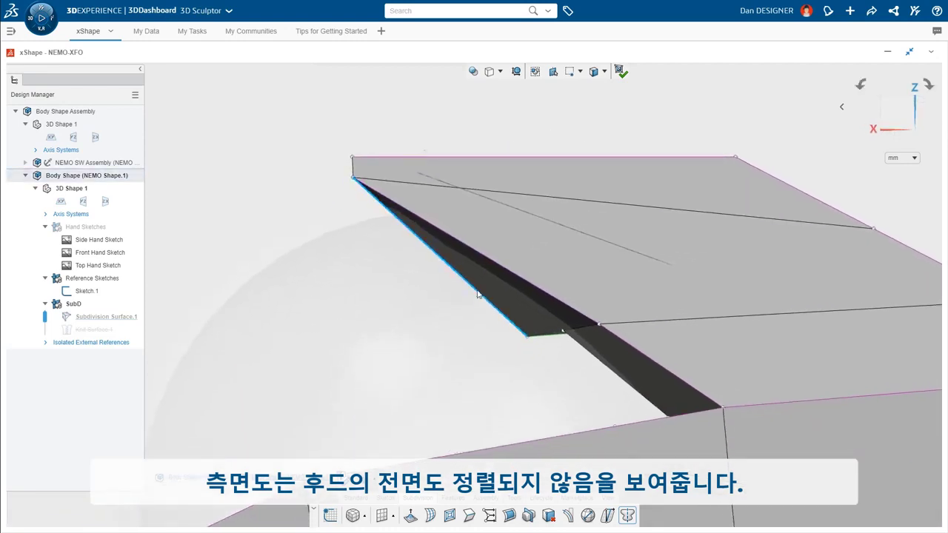
drag(344, 169, 307, 175)
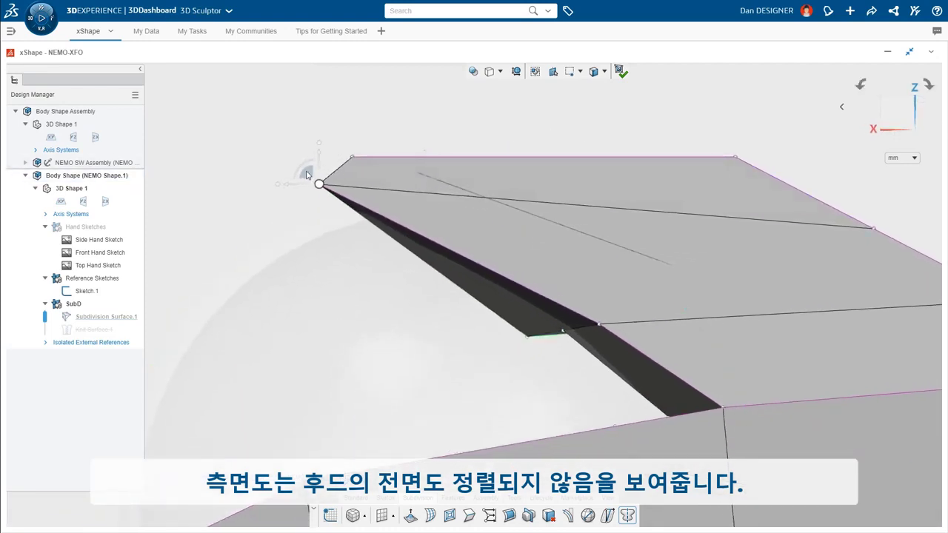
click(619, 360)
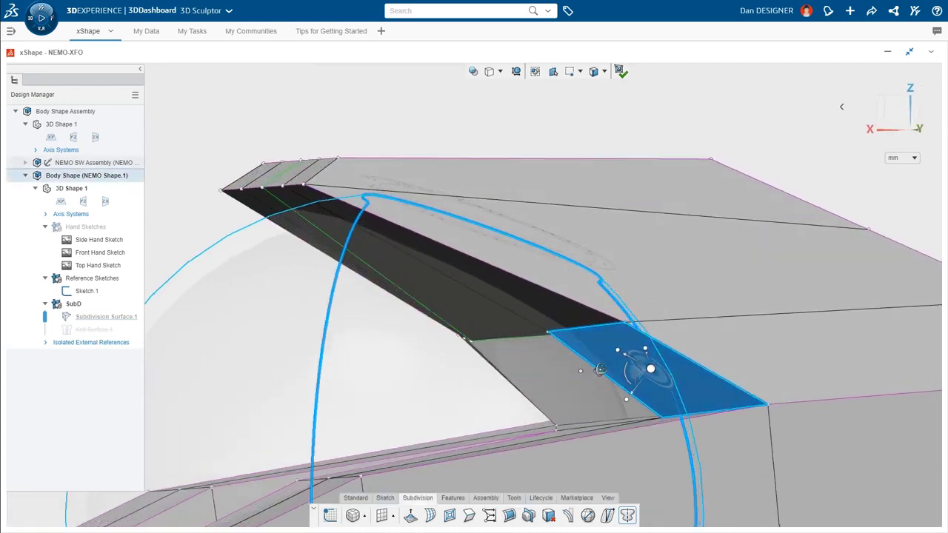
middle_drag(441, 347, 597, 347)
ctrl+click(547, 238)
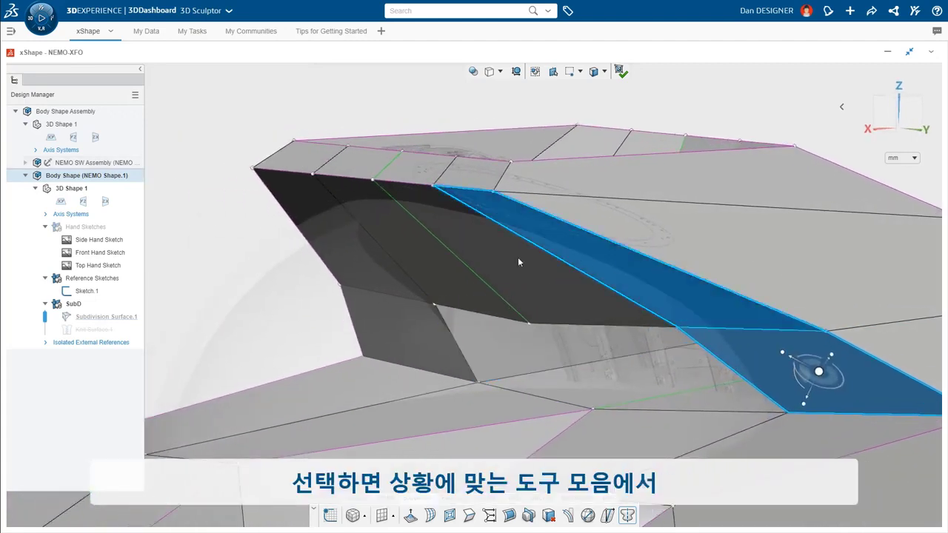
ctrl+click(377, 260)
ctrl+click(398, 306)
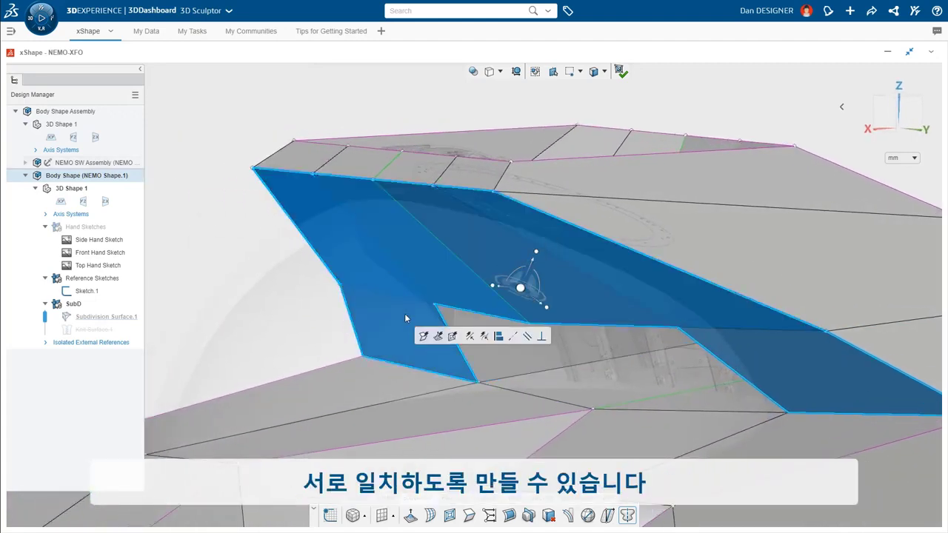
click(499, 338)
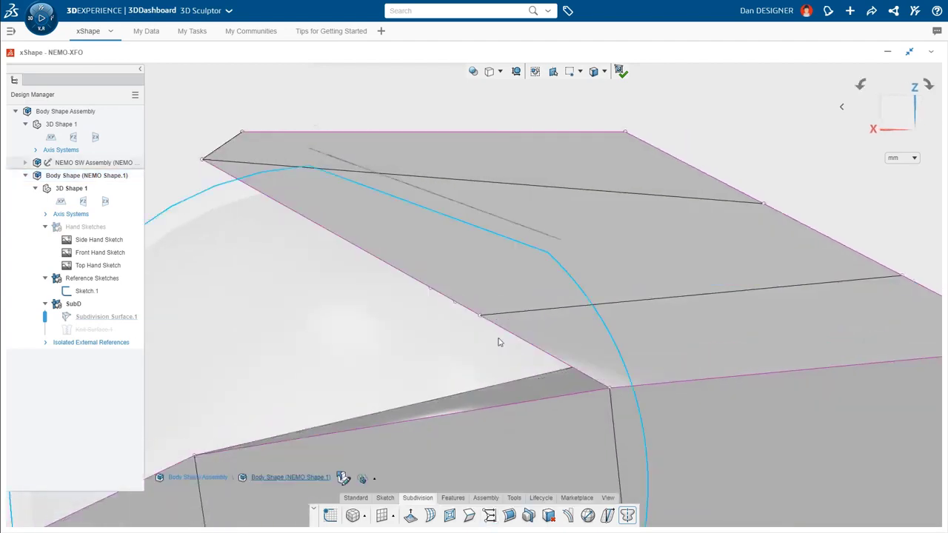
Select the hood's front face vertices, relocate the robot to the lowest rear vertex and rotate the face slightly about that pivot.
middle_drag(437, 338, 499, 249)
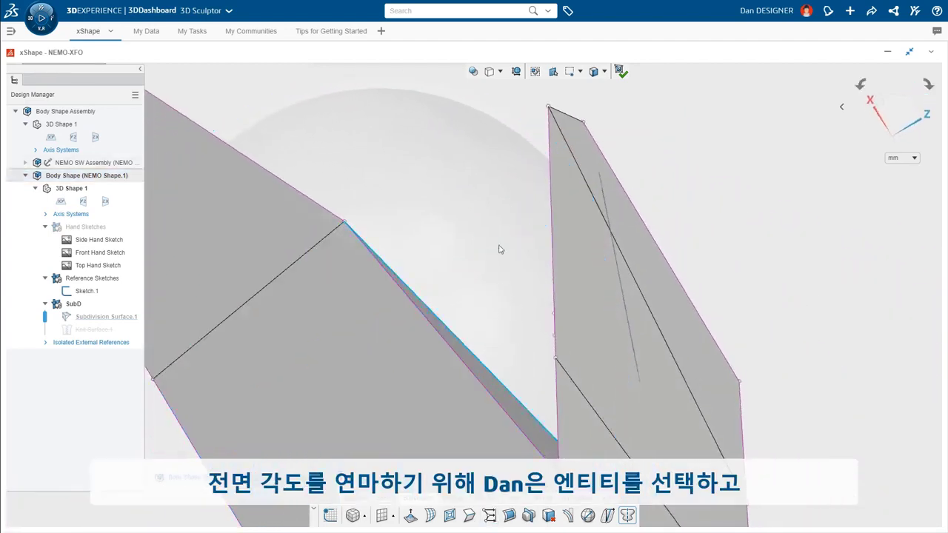
drag(561, 87, 546, 443)
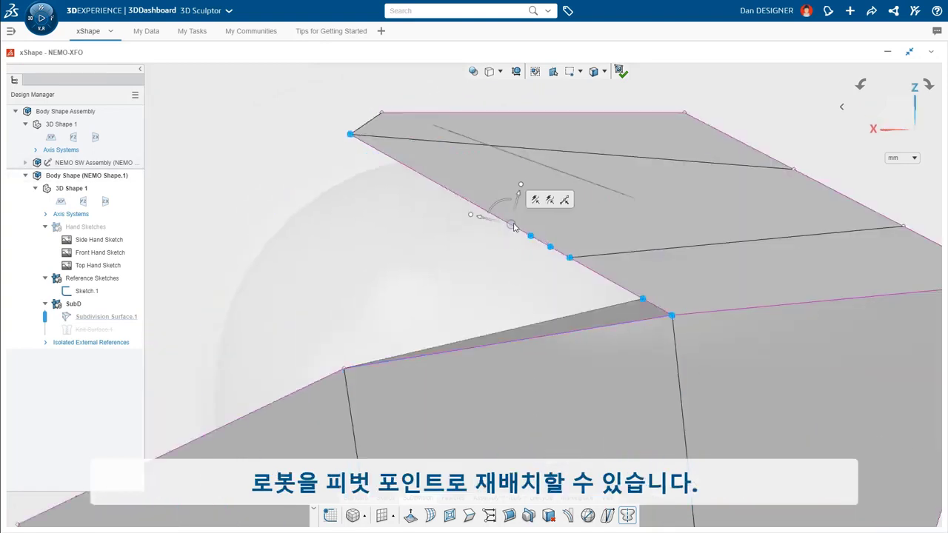
drag(513, 227, 521, 234)
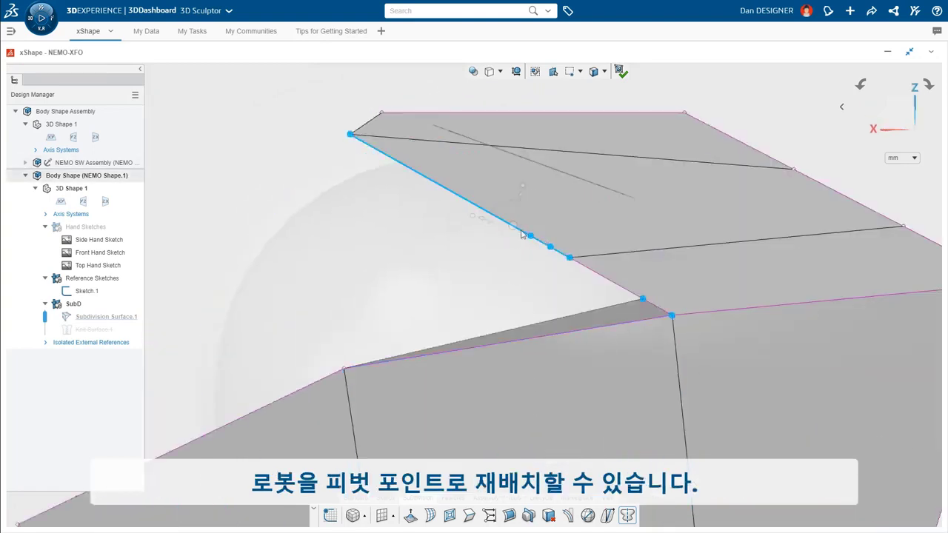
click(673, 317)
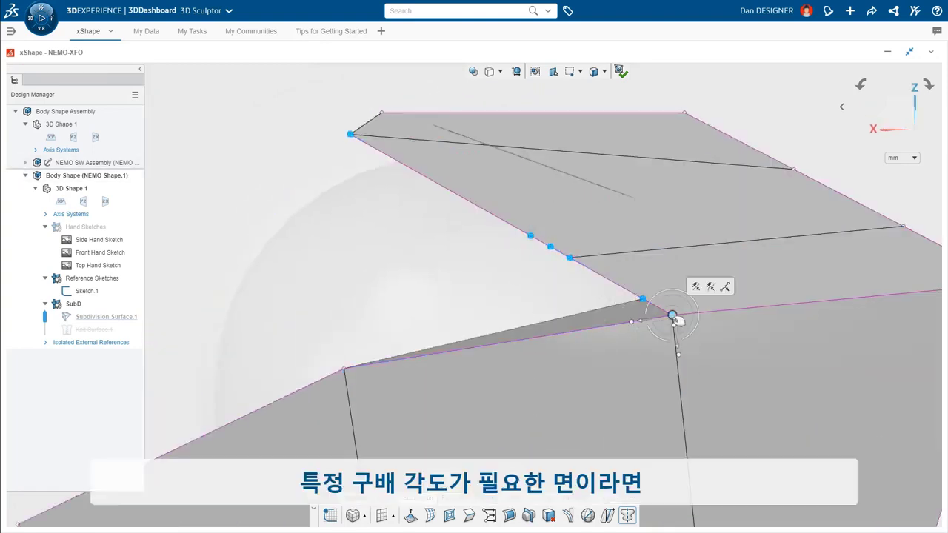
drag(670, 296, 669, 295)
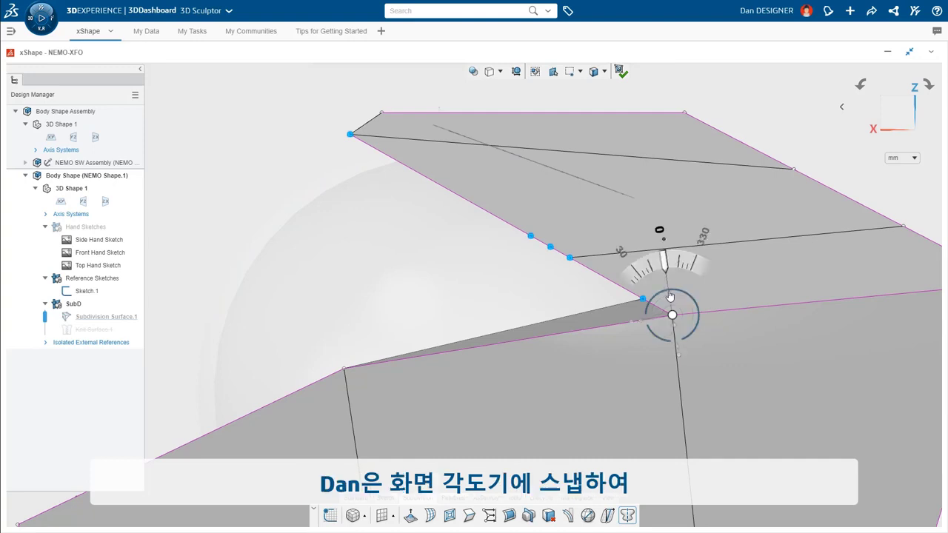
mouse_move(669, 295)
mouse_down()
mouse_move(675, 280)
mouse_move(666, 279)
mouse_up()
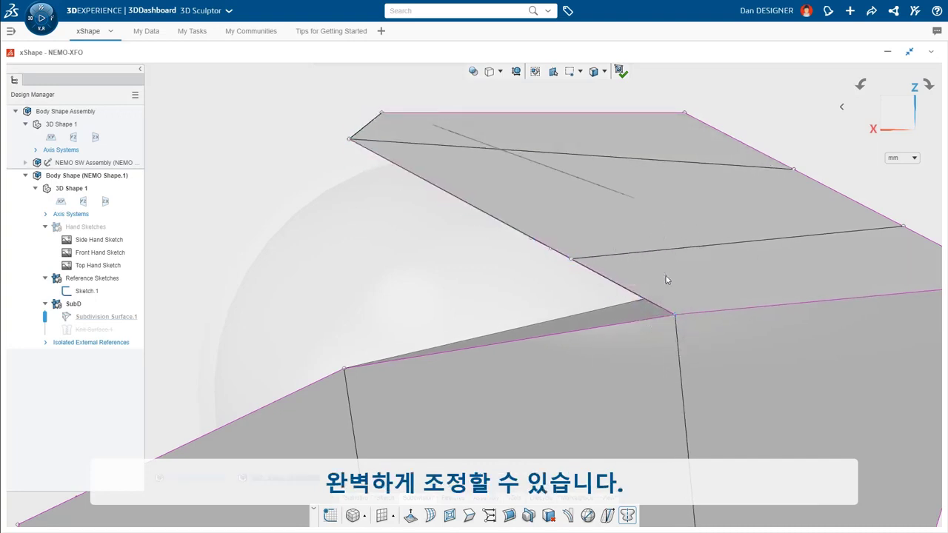
click(666, 279)
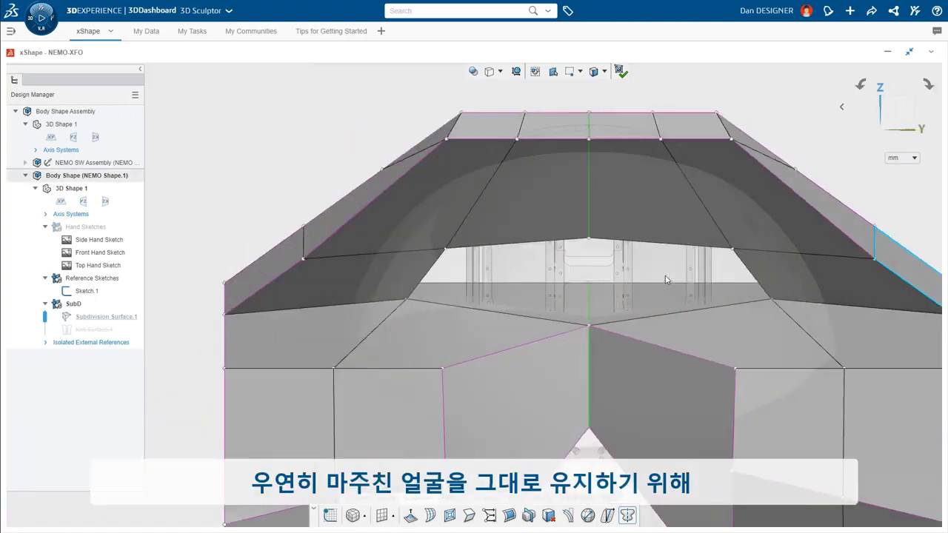
Slide the hood's front corner vertex outward and down within the front face plane, and show the surface only.
click(692, 156)
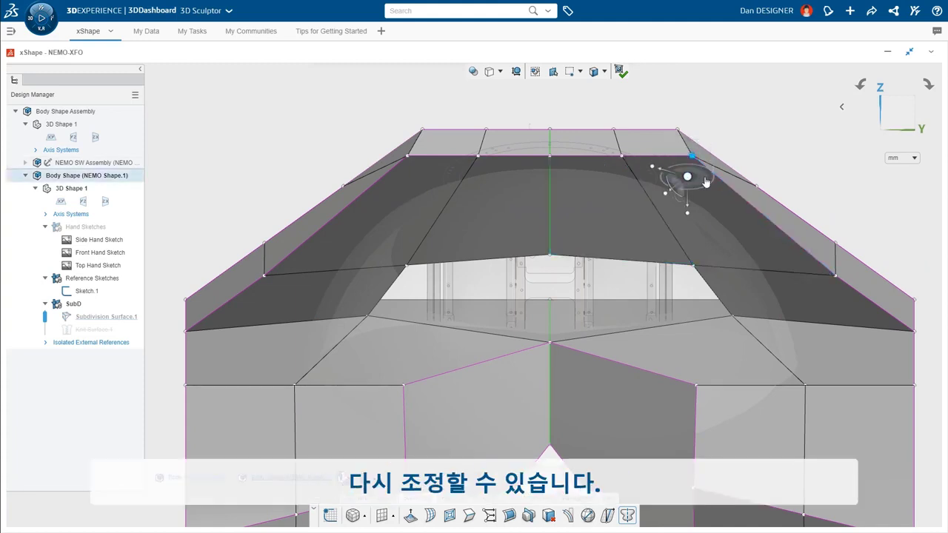
drag(702, 182, 715, 199)
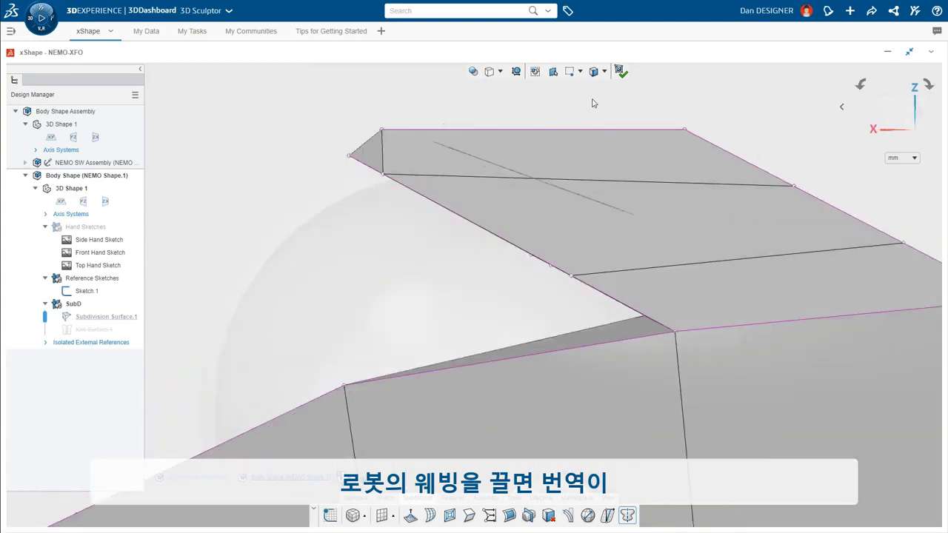
click(499, 73)
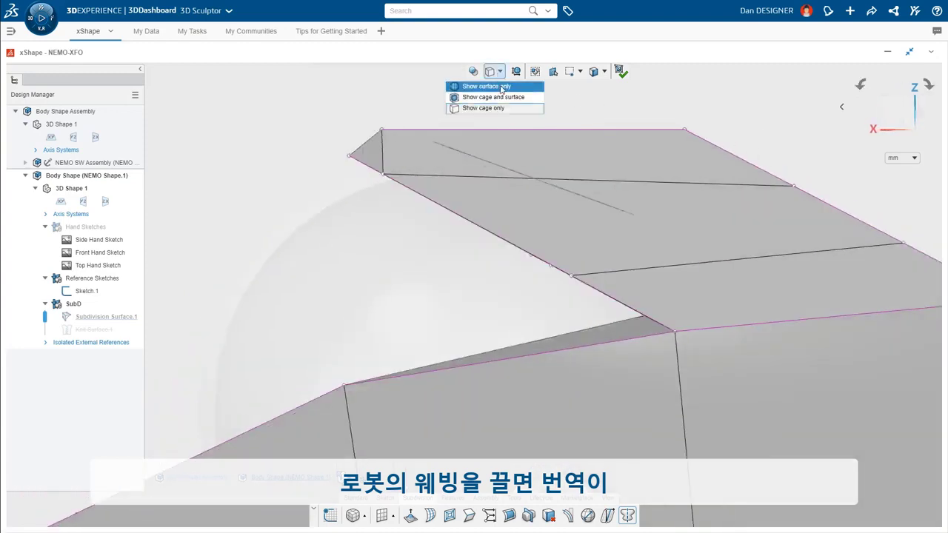
click(488, 86)
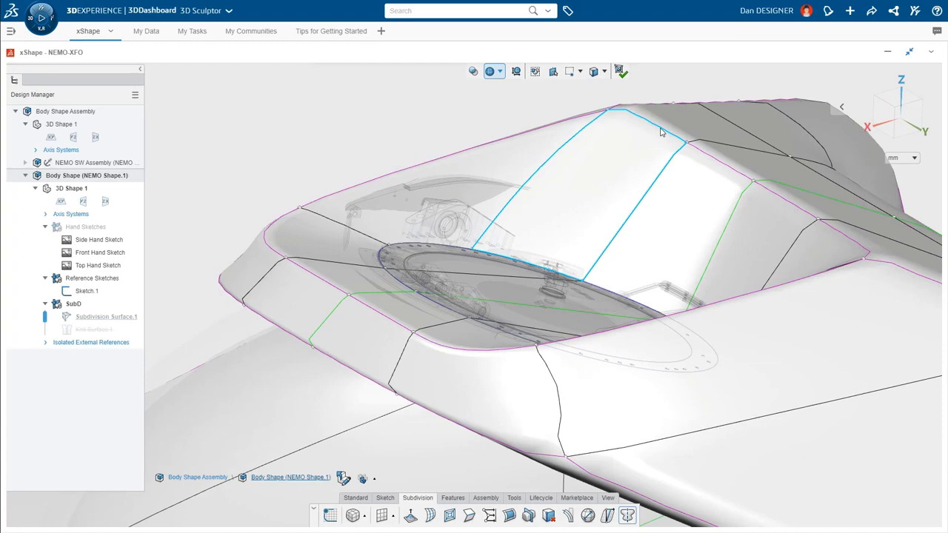
Slide the upper edge of the sloped face behind the hatch outward by about 79 mm to refine the hood.
click(671, 139)
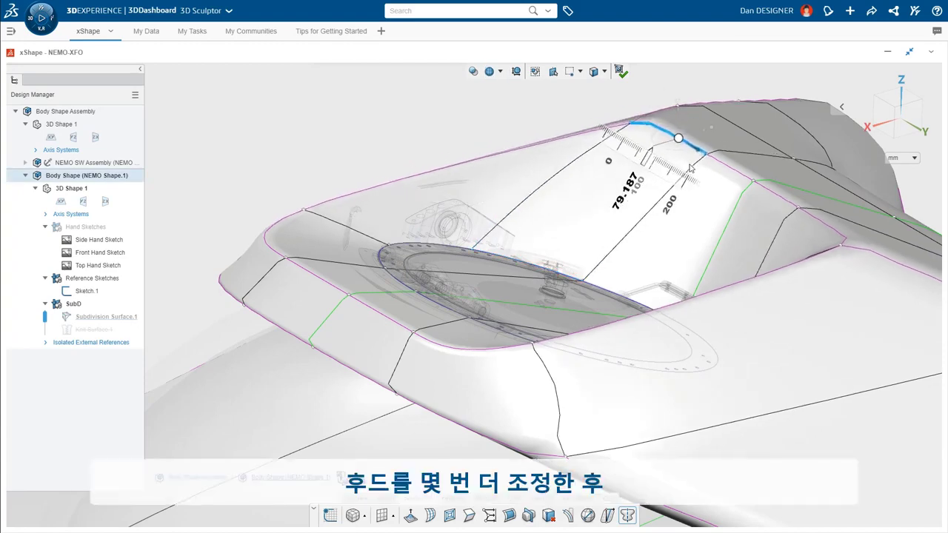
click(345, 201)
click(324, 263)
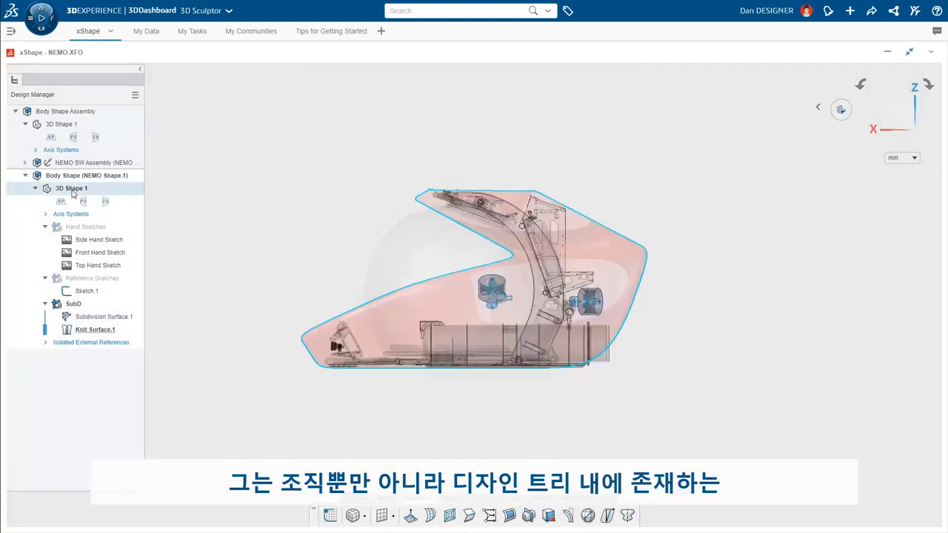
Add two ordered geometrical sets under the Body Shape's 3D Shape 1.
click(74, 190)
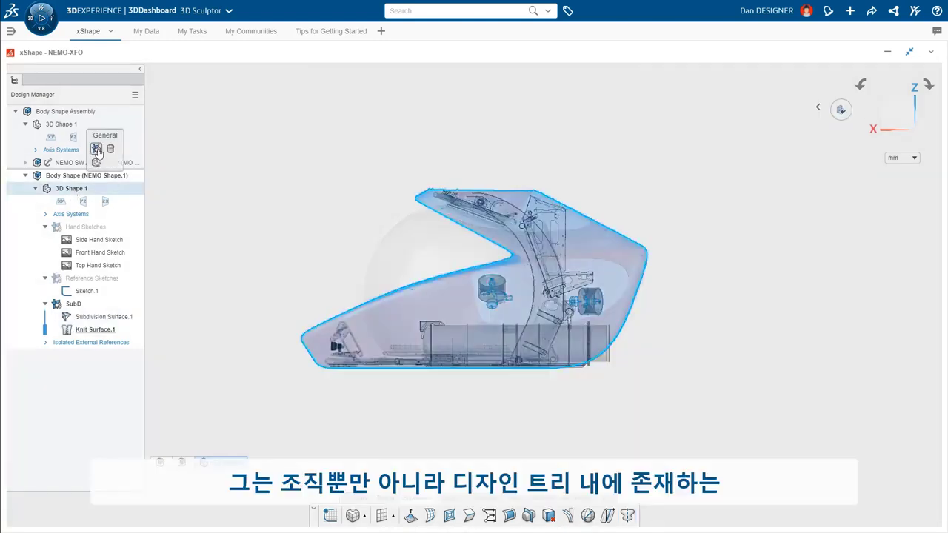
click(81, 189)
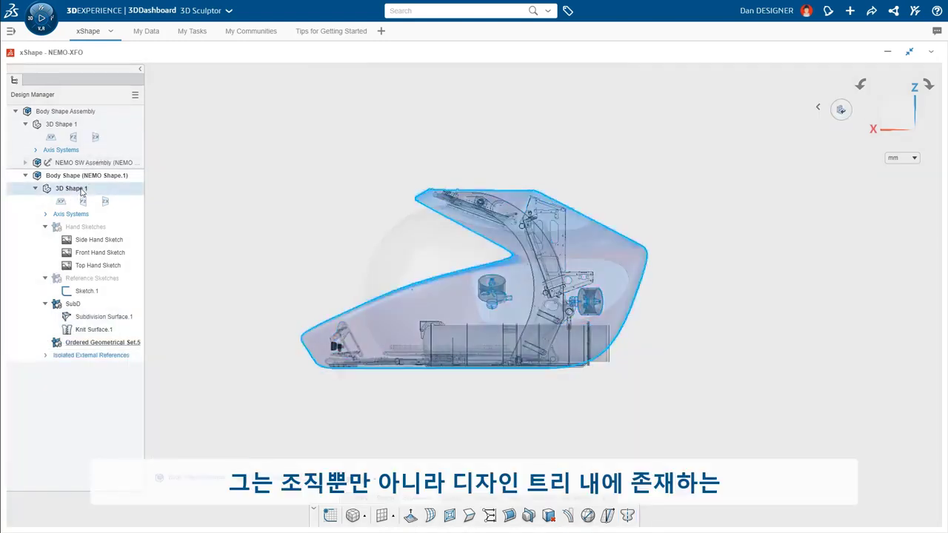
click(105, 148)
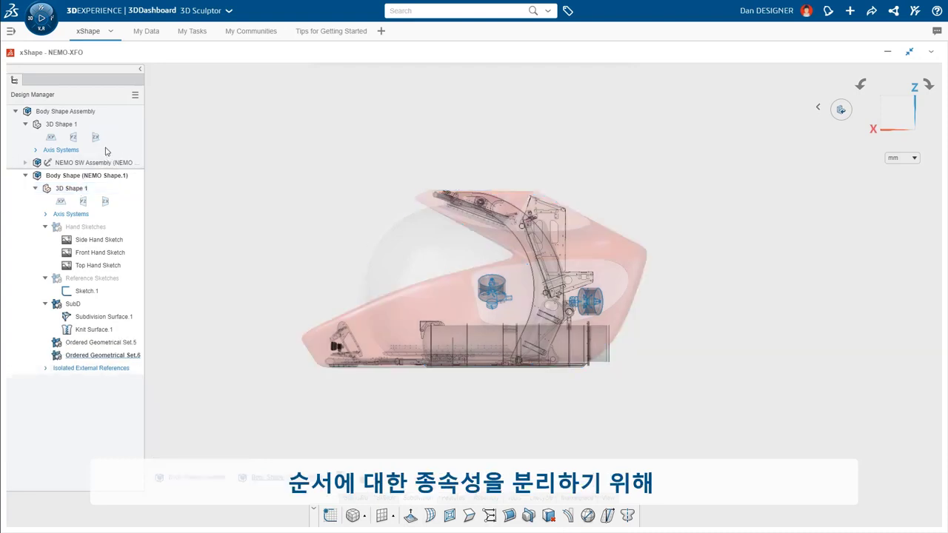
Rename the two new geometrical sets Vert Thruster and Horz Thruster.
double_click(114, 342)
text(Vert Thruster)
double_click(114, 356)
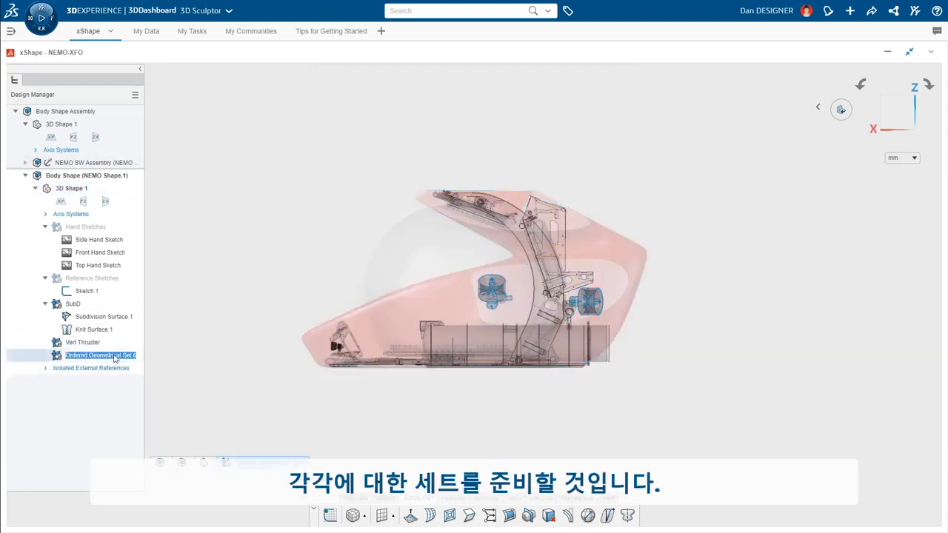
text(Horz Thruster)
key(Return)
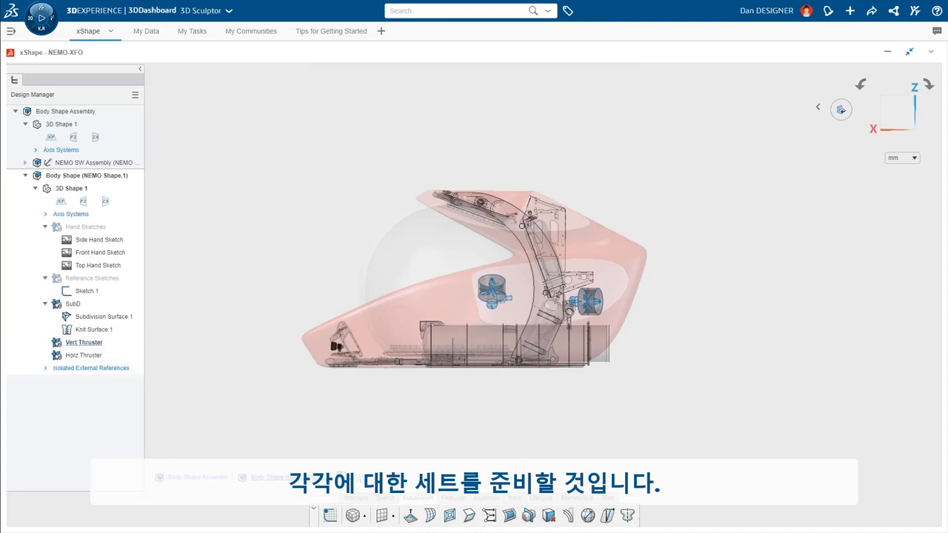
Insert a subdivision cylinder with creased edges in the Vert Thruster set, narrow it and move it onto the vertical thruster in the side view.
click(364, 516)
click(376, 421)
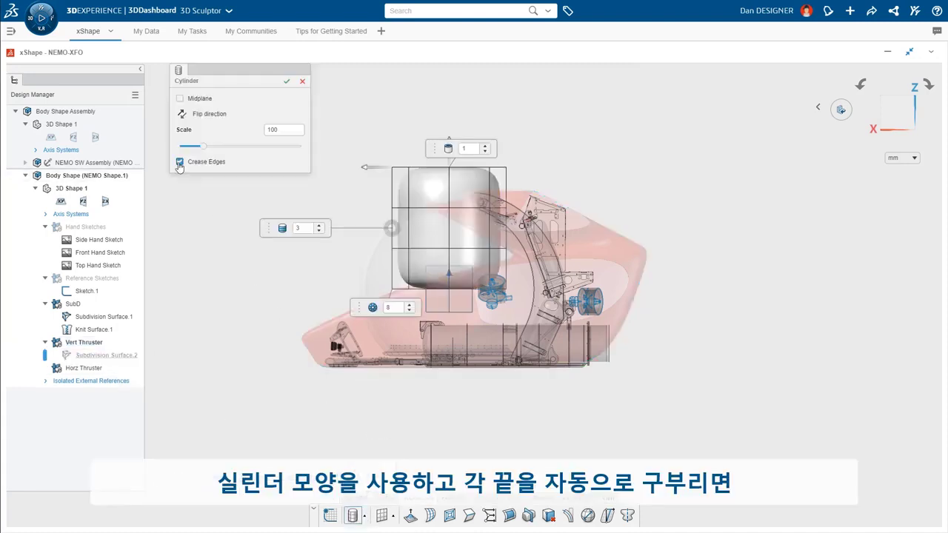
click(284, 80)
drag(408, 228, 437, 229)
drag(449, 228, 492, 275)
Adjust the heights of the cylinder's vertex rows around the vertical thruster, including its lower end.
ctrl+middle_drag(517, 275, 538, 143)
drag(526, 224, 526, 257)
drag(527, 274, 527, 313)
drag(428, 333, 592, 377)
drag(527, 330, 527, 368)
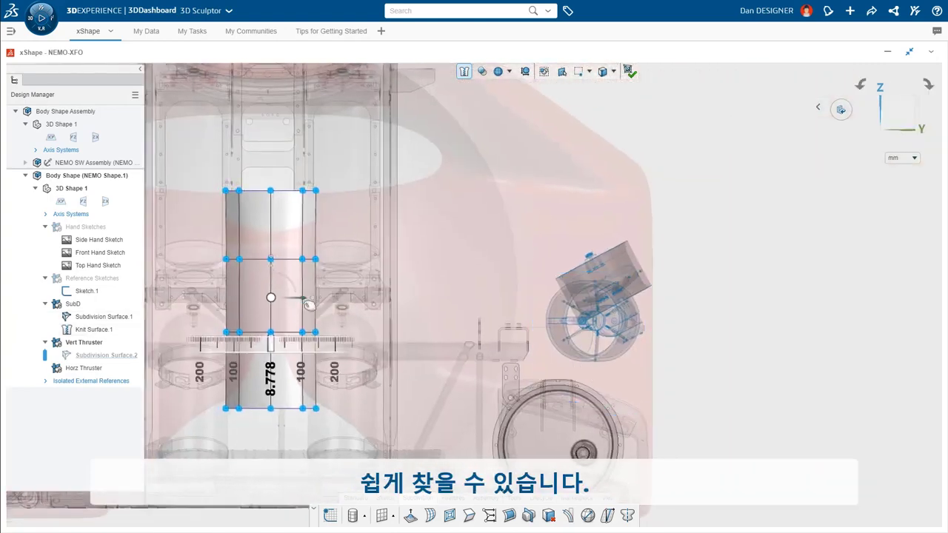
Move the cylinder sideways onto the vertical thruster, rotate its lower end and pull it outside the hull, and finish editing the surface.
drag(273, 296, 616, 247)
double_click(671, 384)
drag(675, 372, 645, 349)
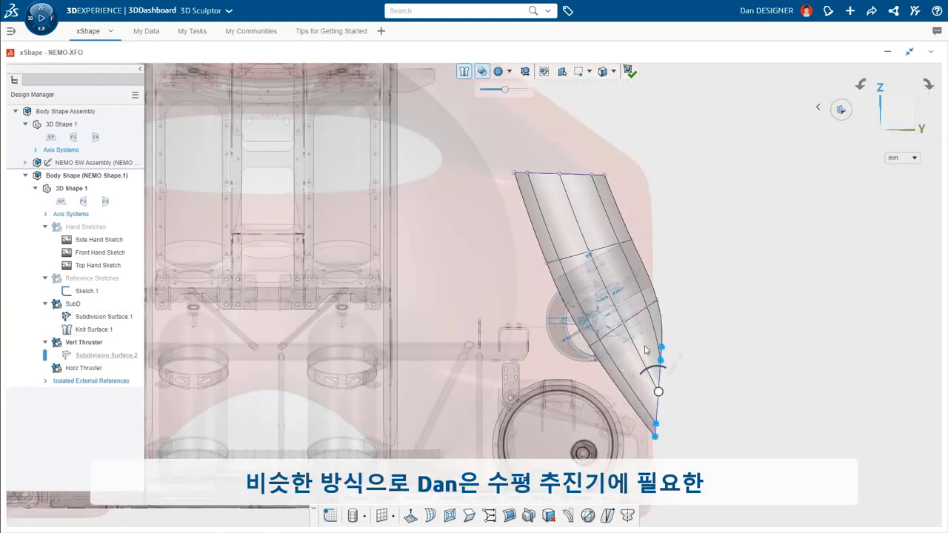
drag(658, 392, 757, 358)
click(628, 72)
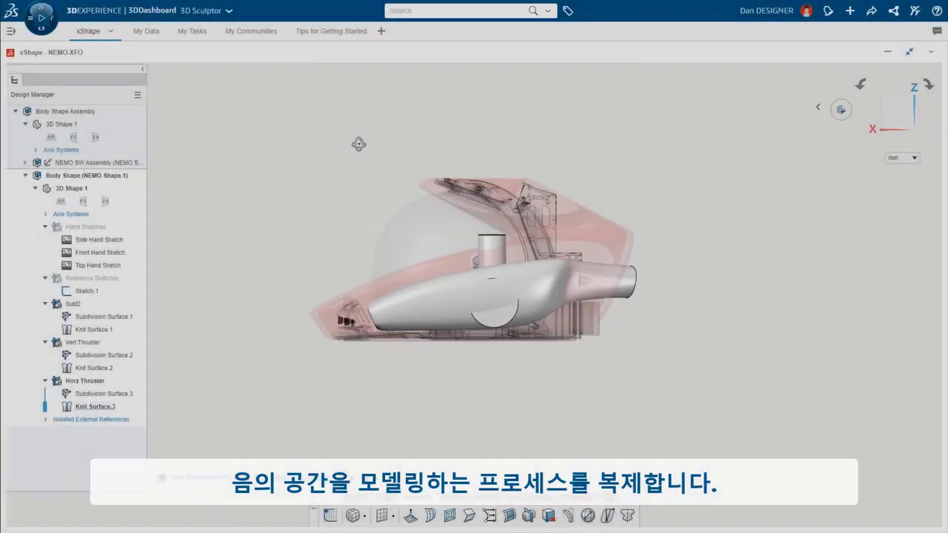
Subtract the vertical and horizontal thruster bodies from the main body with Combine.
middle_drag(357, 141, 426, 171)
scroll(539, 248, up, 5)
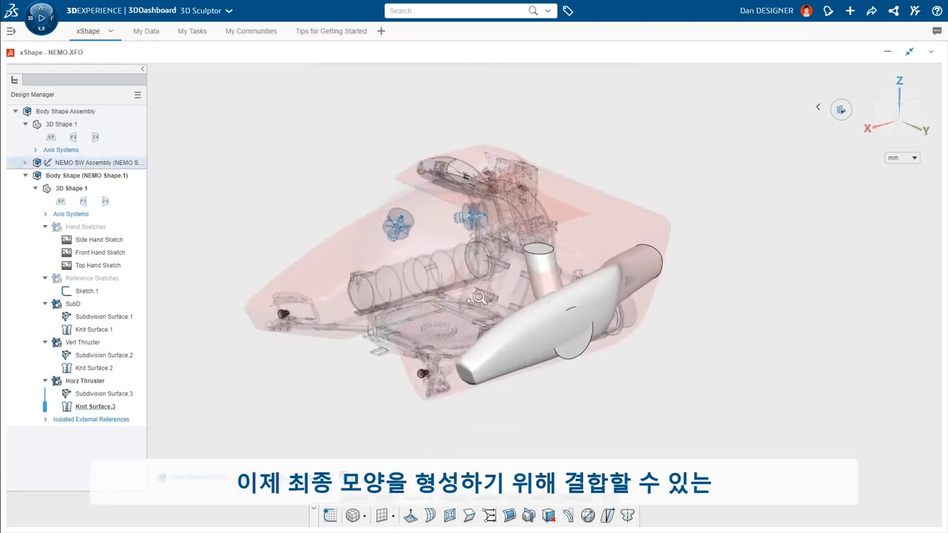
click(450, 501)
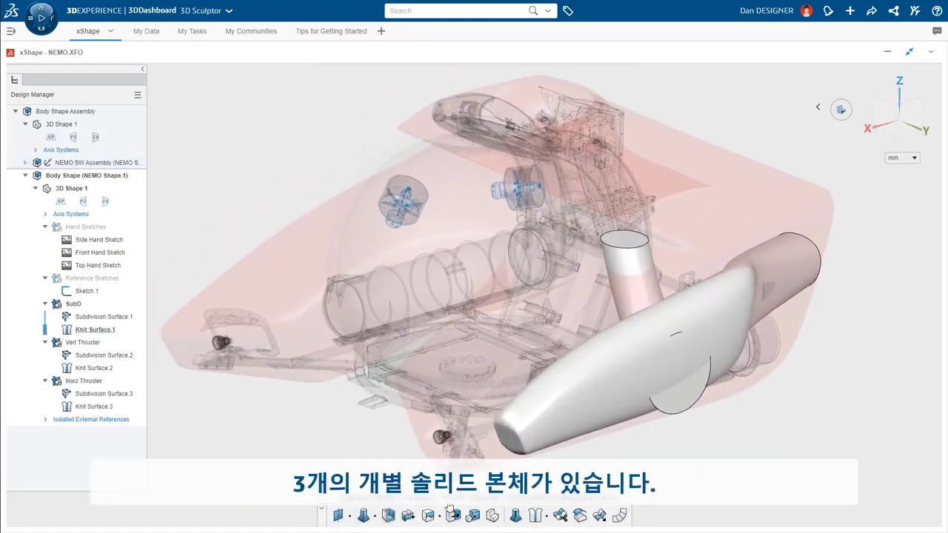
click(439, 515)
click(438, 489)
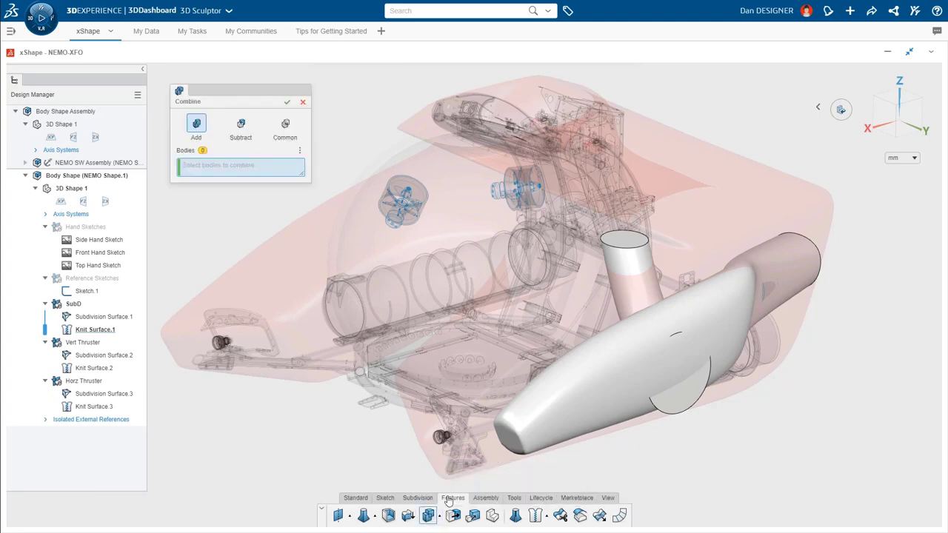
click(241, 126)
click(320, 214)
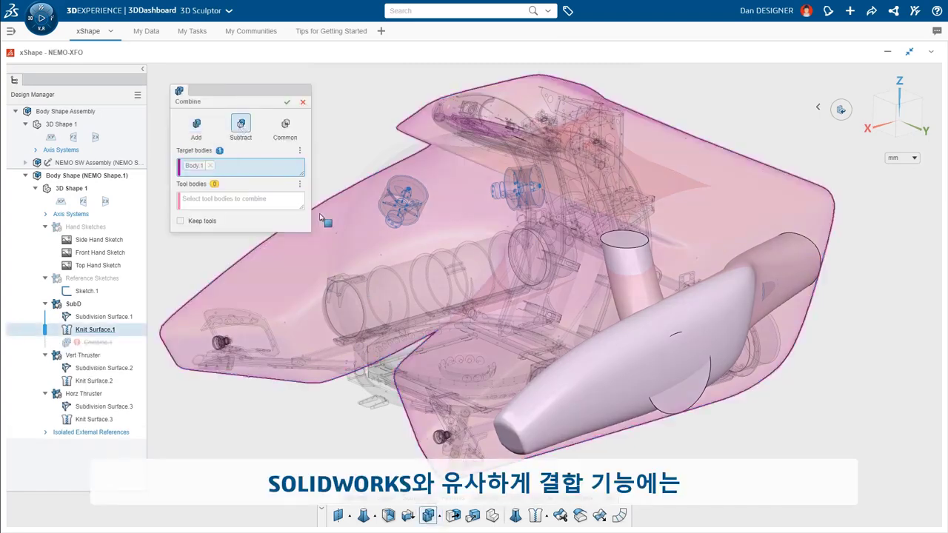
click(621, 265)
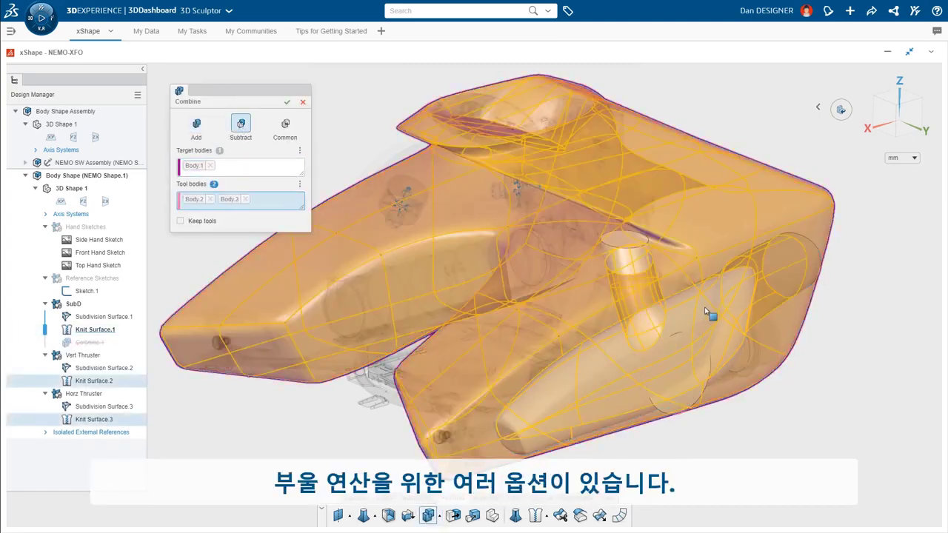
click(287, 102)
Make the SubD body transparent and show the Vert Thruster and Horz Thruster sets.
middle_drag(696, 405, 666, 374)
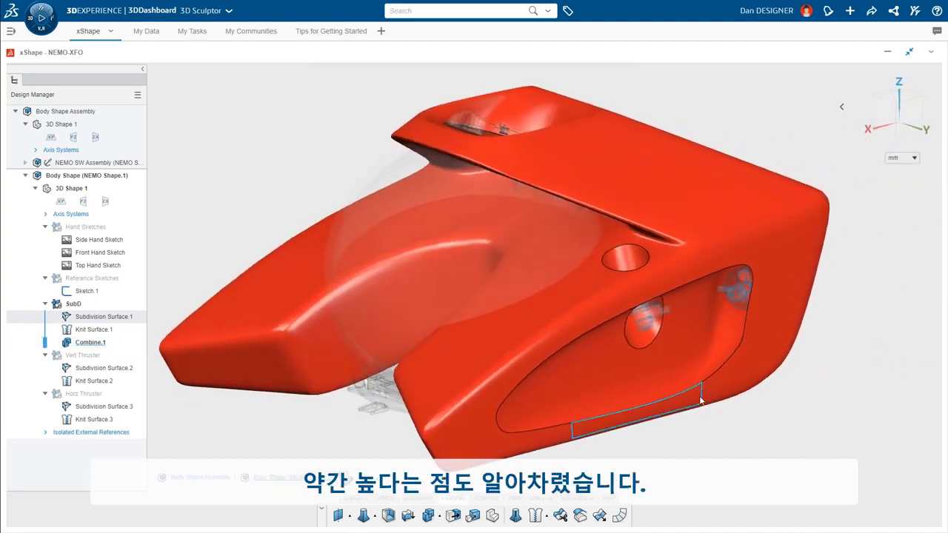
click(73, 304)
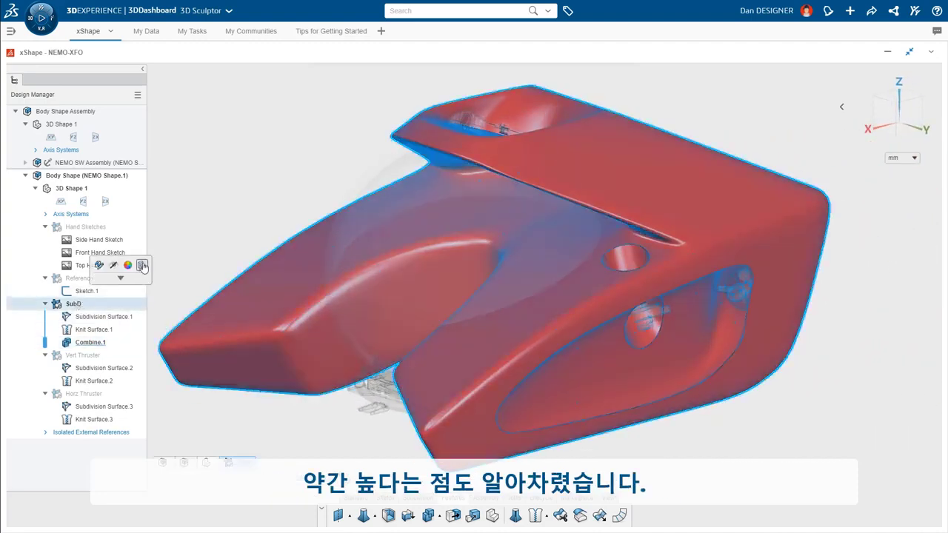
click(143, 265)
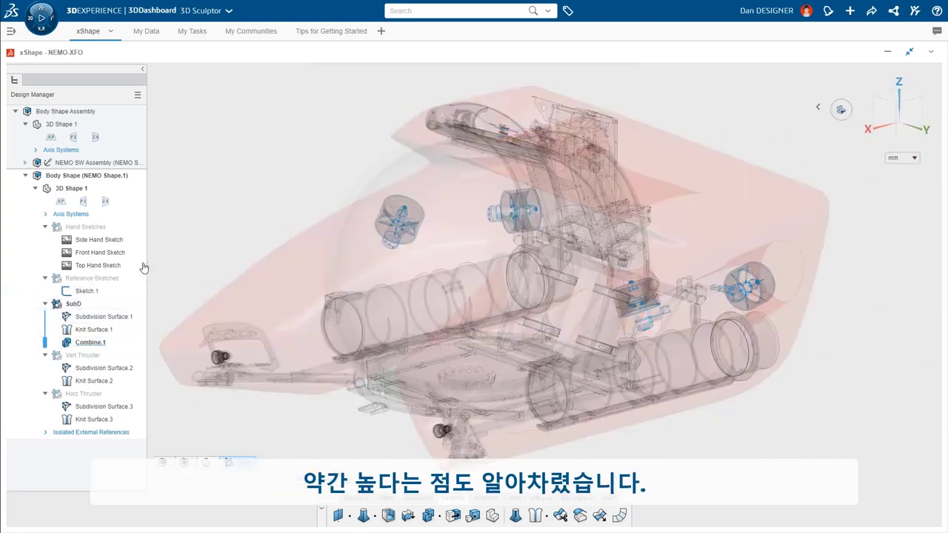
click(94, 356)
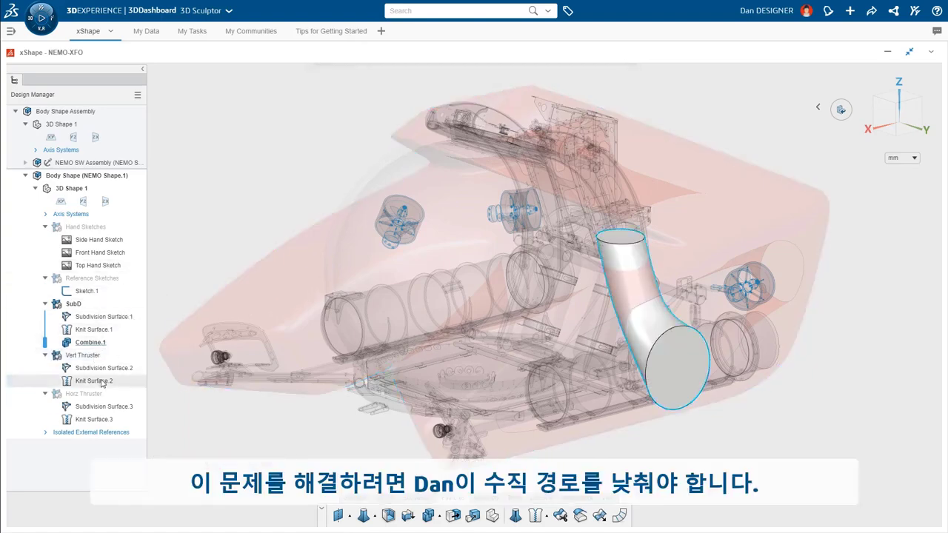
click(83, 394)
Edit the vertical thruster's subdivision surface, shift its two lower vertex rings down and outward in the front view, and check the side openings.
key(ctrl+1)
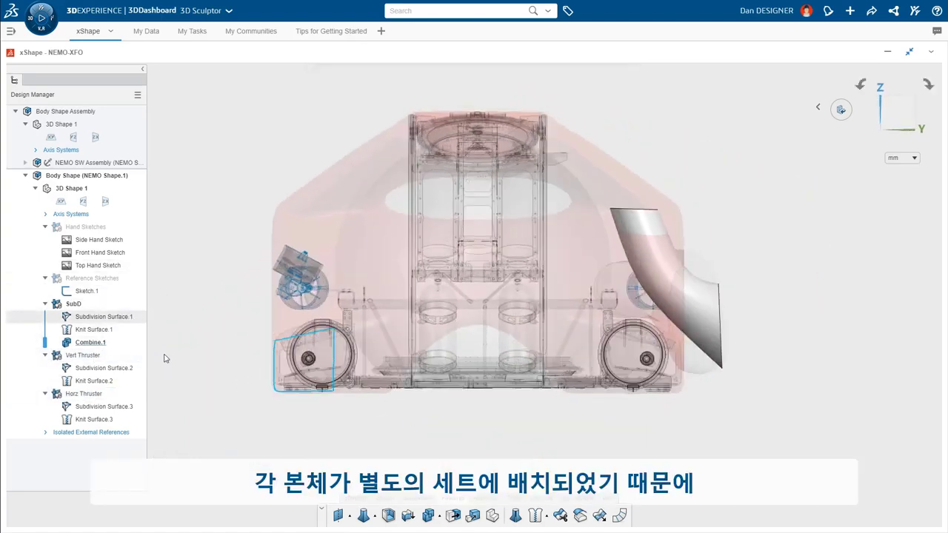
scroll(773, 361, up, 5)
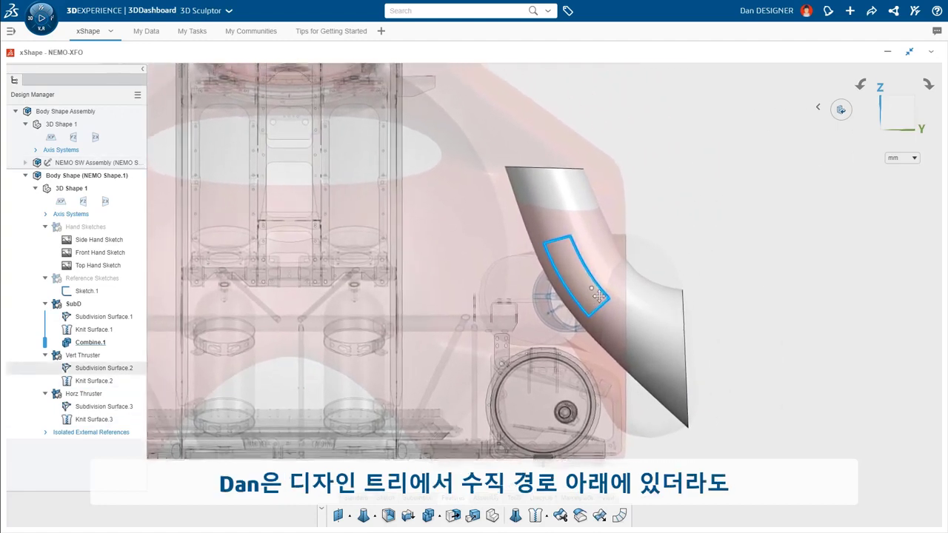
double_click(598, 296)
double_click(656, 321)
drag(648, 335, 684, 427)
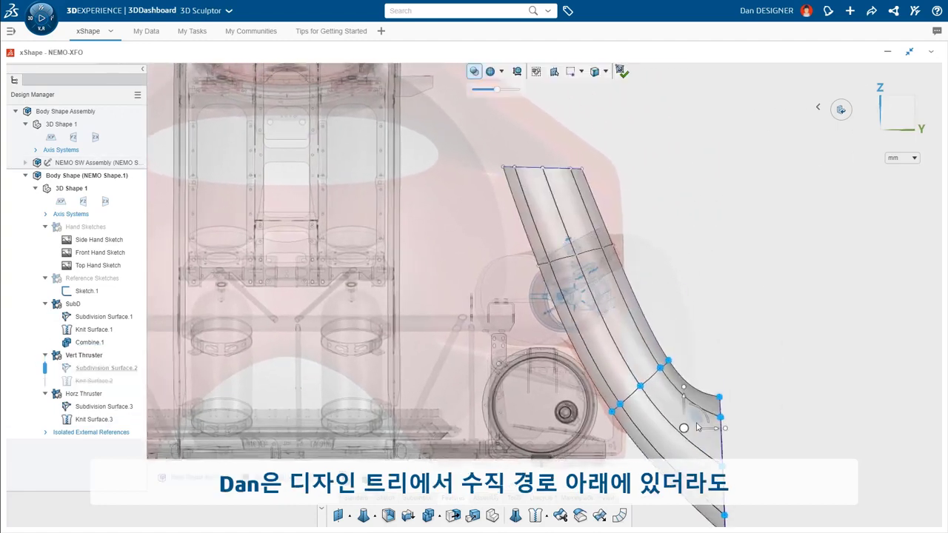
middle_drag(762, 462, 756, 400)
double_click(756, 400)
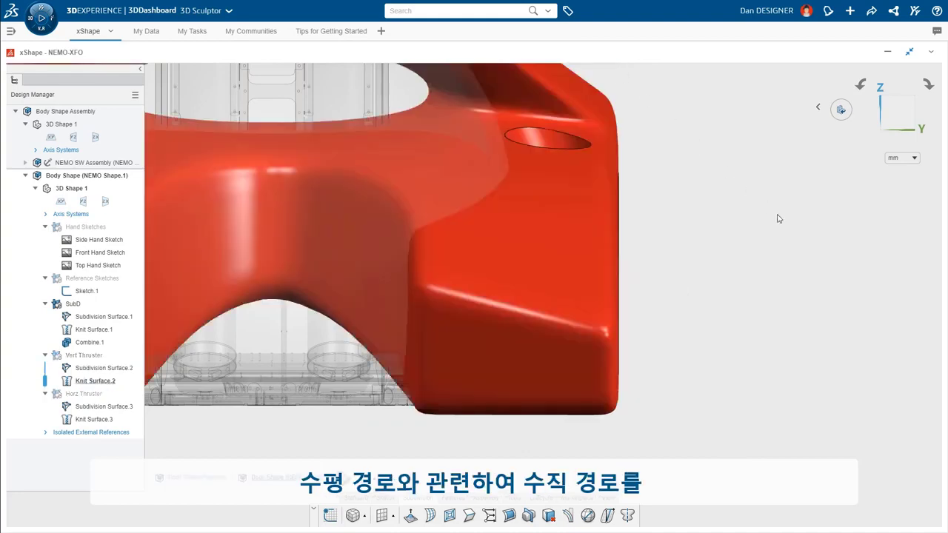
middle_drag(777, 214, 692, 236)
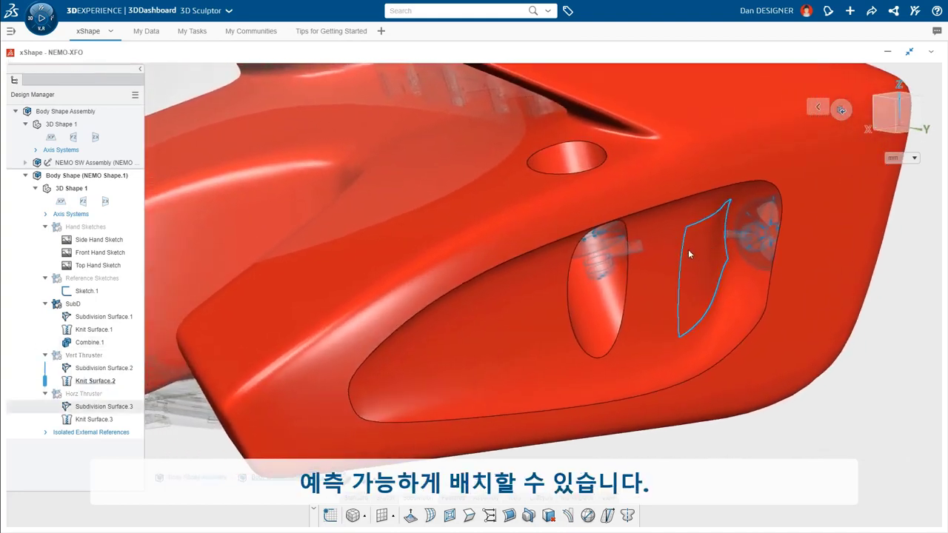
middle_drag(688, 254, 667, 326)
middle_drag(553, 301, 533, 367)
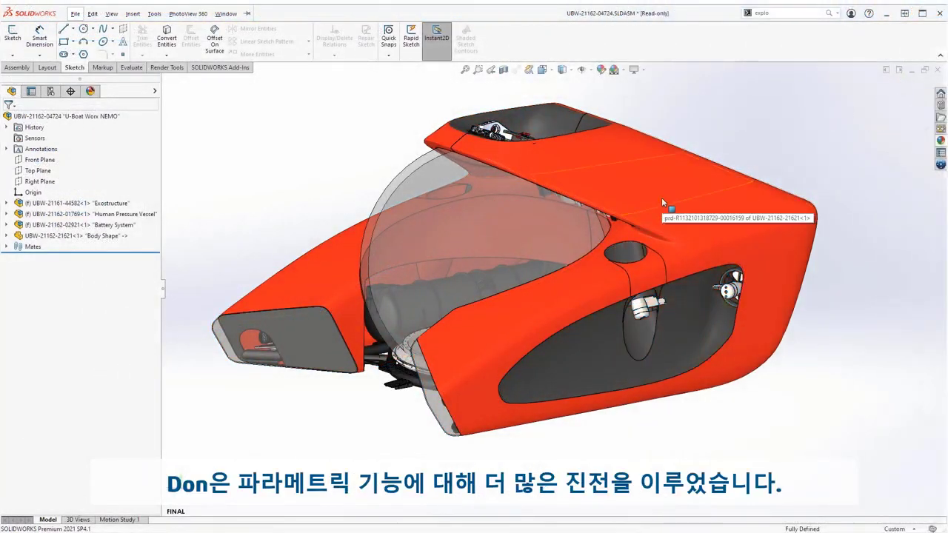
In SOLIDWORKS, open the Body Shape part from the NEMO assembly and activate Exploded View1 to display the split hull components.
click(662, 198)
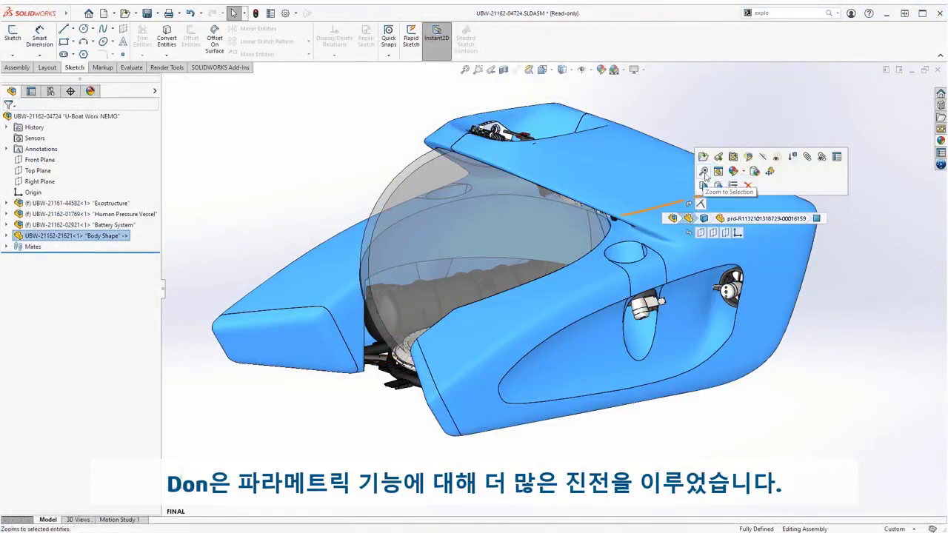
click(703, 156)
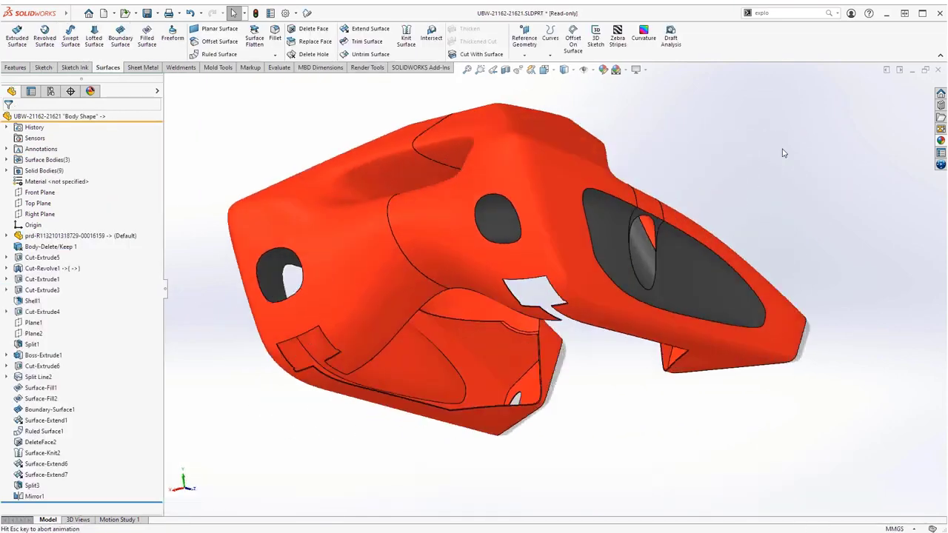
click(50, 91)
double_click(63, 147)
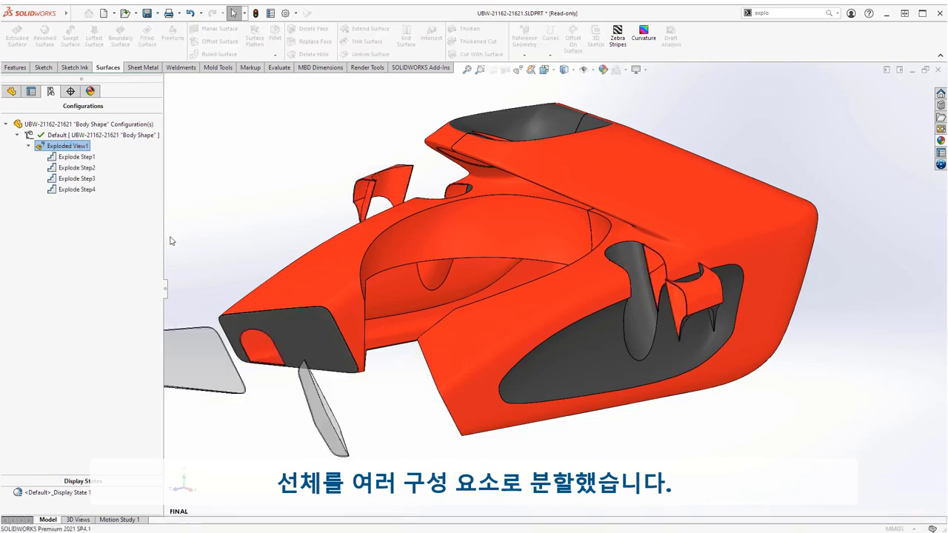
click(164, 290)
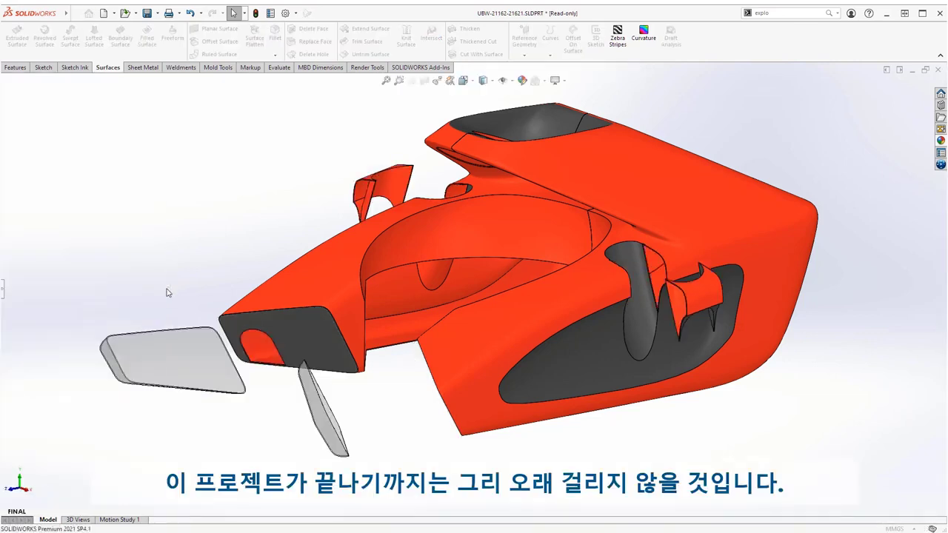